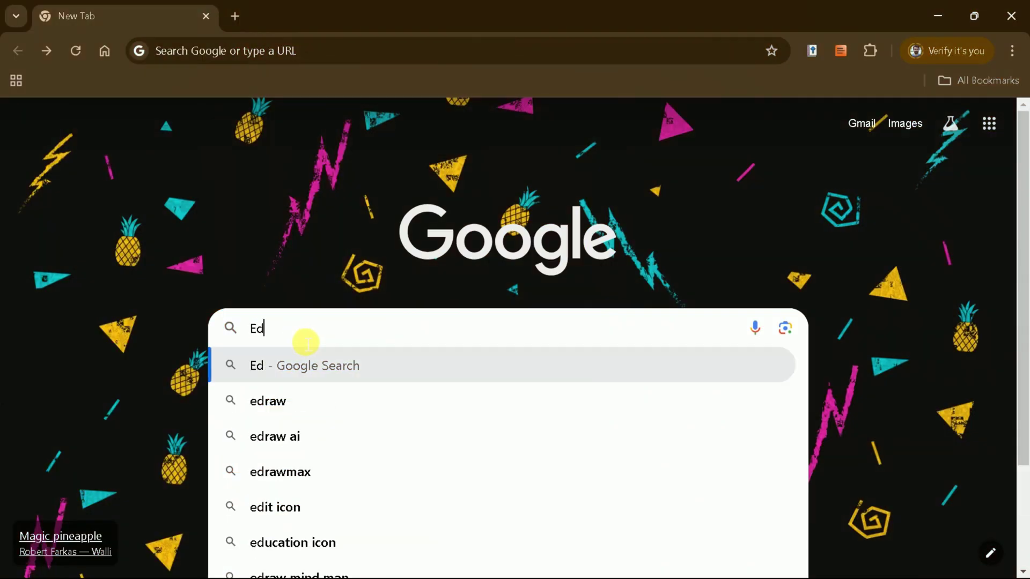
# Search Google for Edraw ai.
pyautogui.write('raw ai')
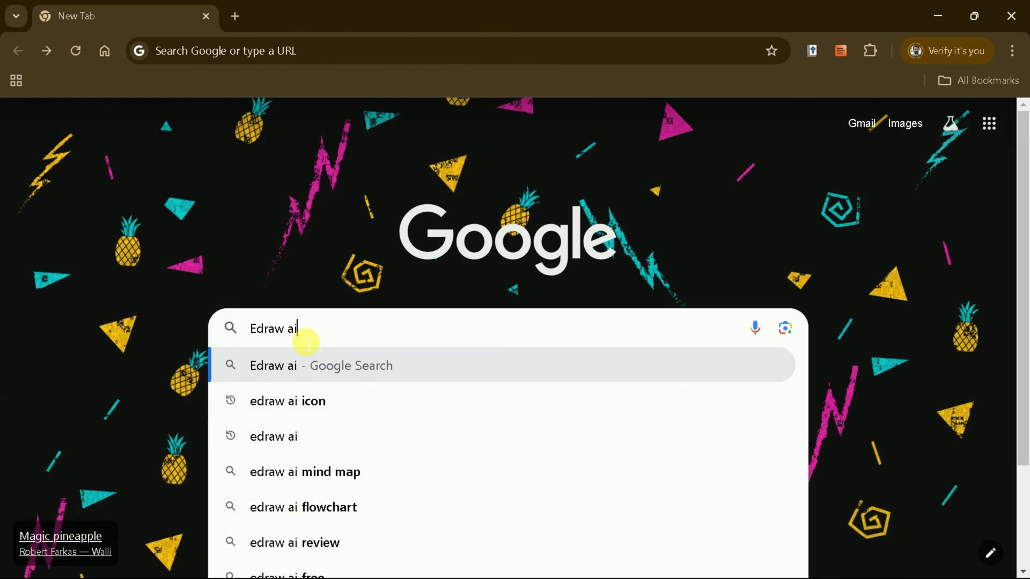
pyautogui.press('Return')
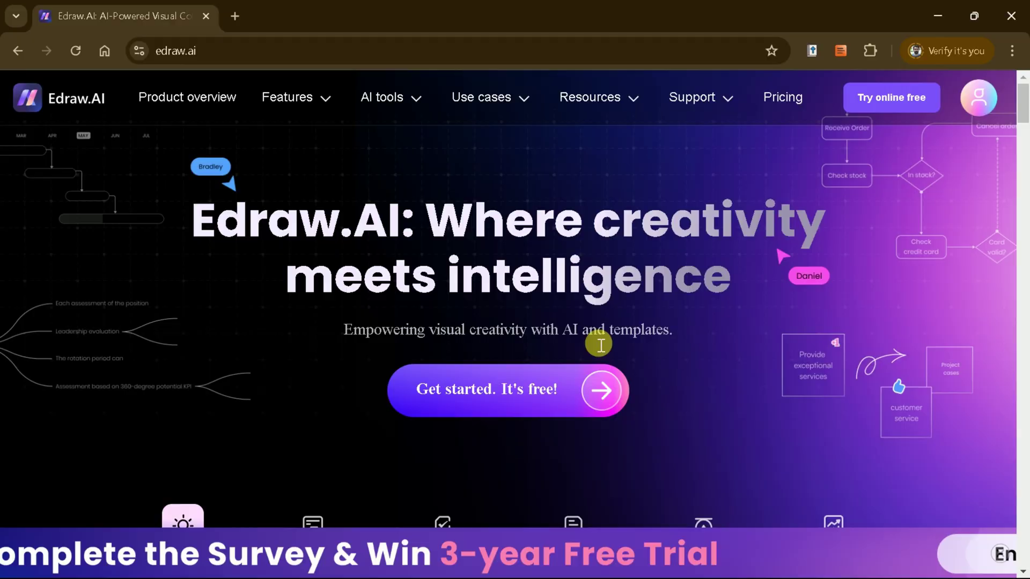
# Preview the Project management, AI planning, AI summary, AI design and AI diagram tool tabs.
pyautogui.scroll(-6, 594, 336)
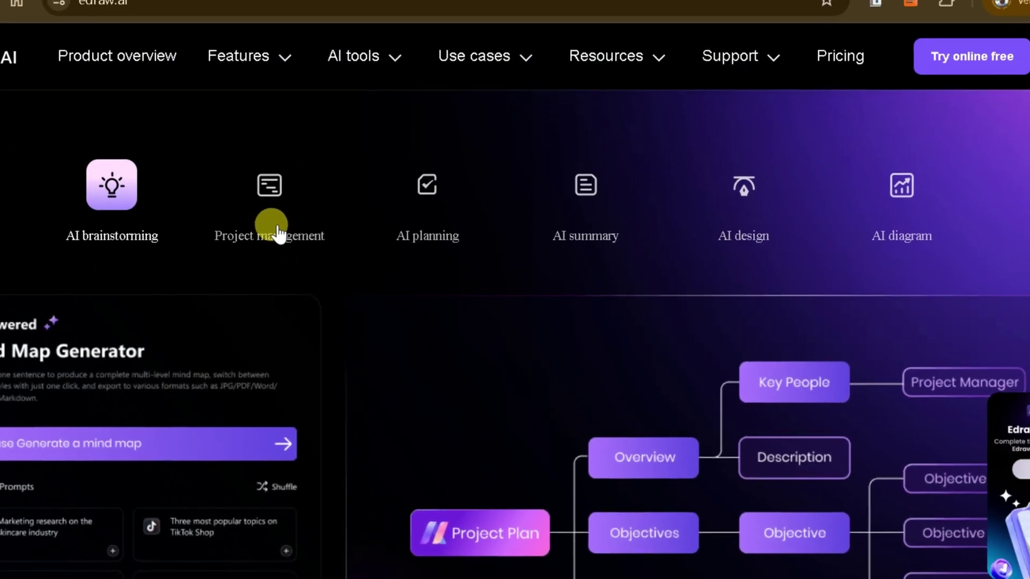
pyautogui.click(276, 234)
pyautogui.click(294, 227)
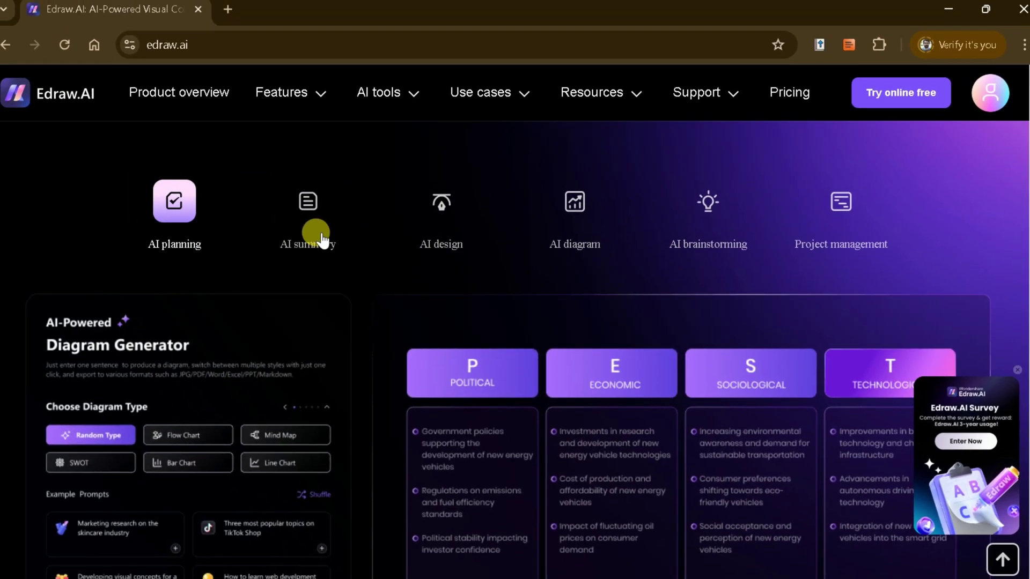
pyautogui.click(322, 239)
pyautogui.click(322, 237)
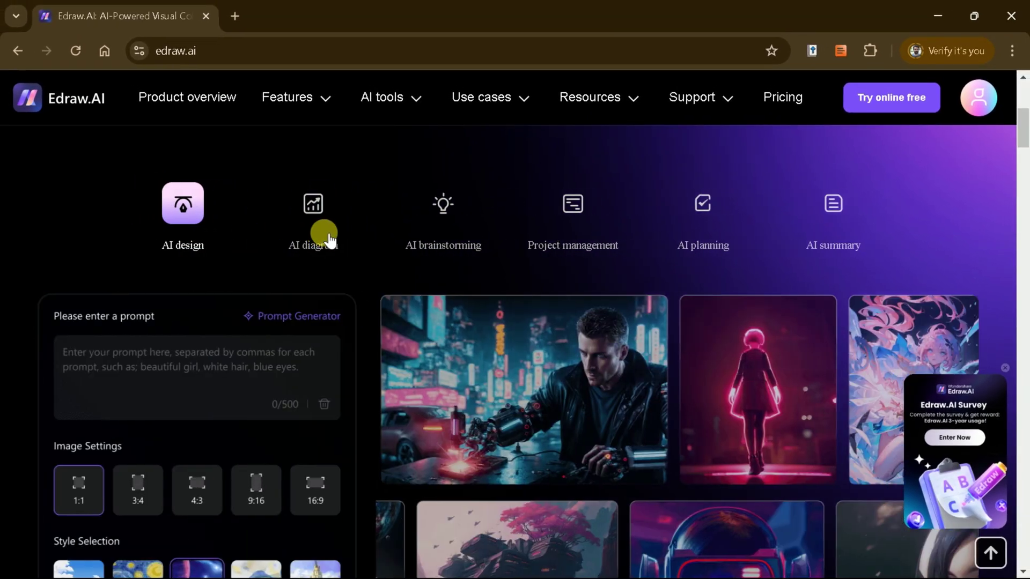
pyautogui.click(338, 244)
# Scroll through the feature sections down to the one-stop solution for IT teams.
pyautogui.scroll(-10, 338, 242)
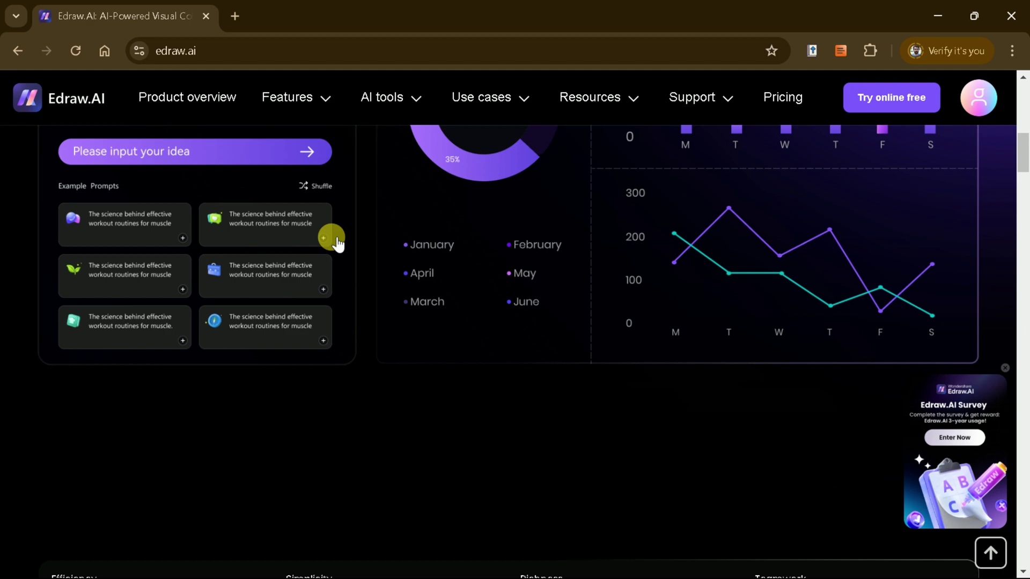
pyautogui.scroll(-2, 333, 237)
pyautogui.scroll(-2, 333, 237)
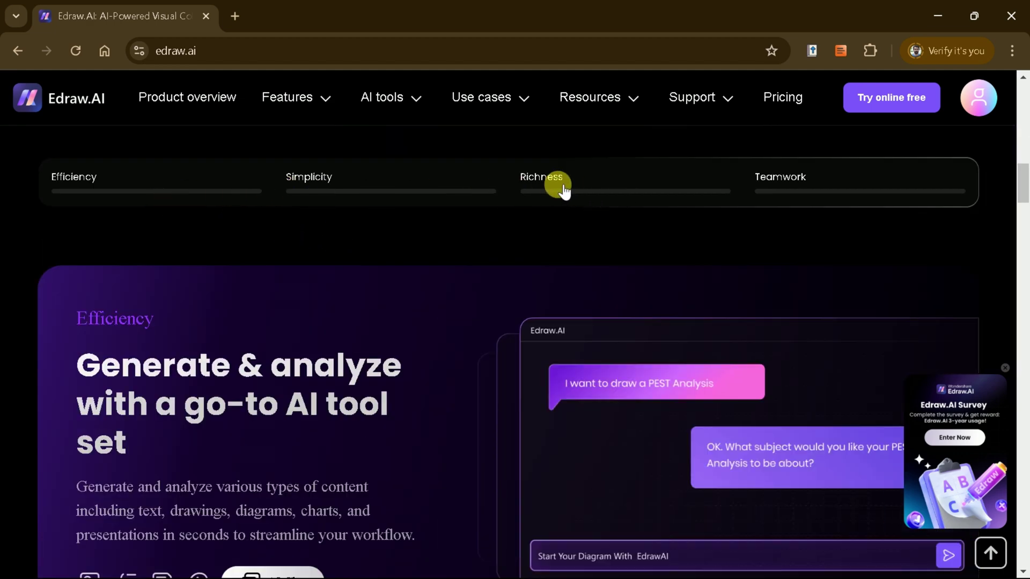
pyautogui.scroll(-5, 389, 317)
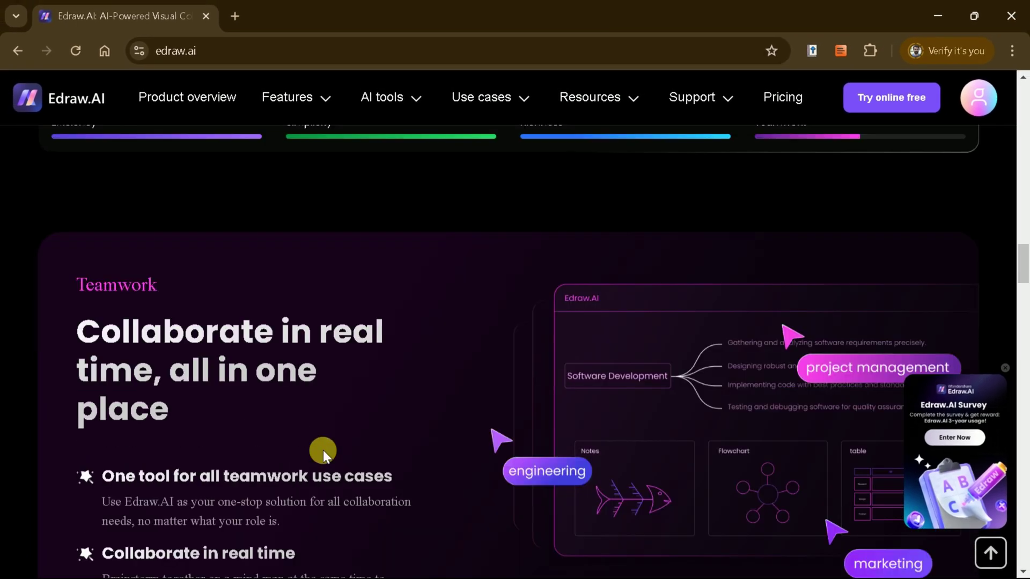
pyautogui.scroll(-3, 257, 420)
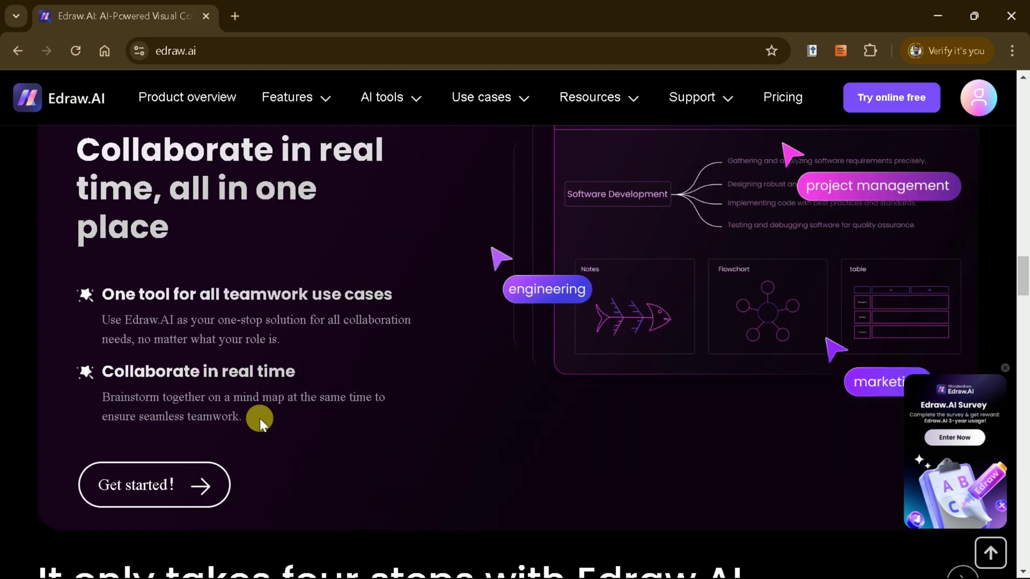
pyautogui.scroll(-6, 295, 387)
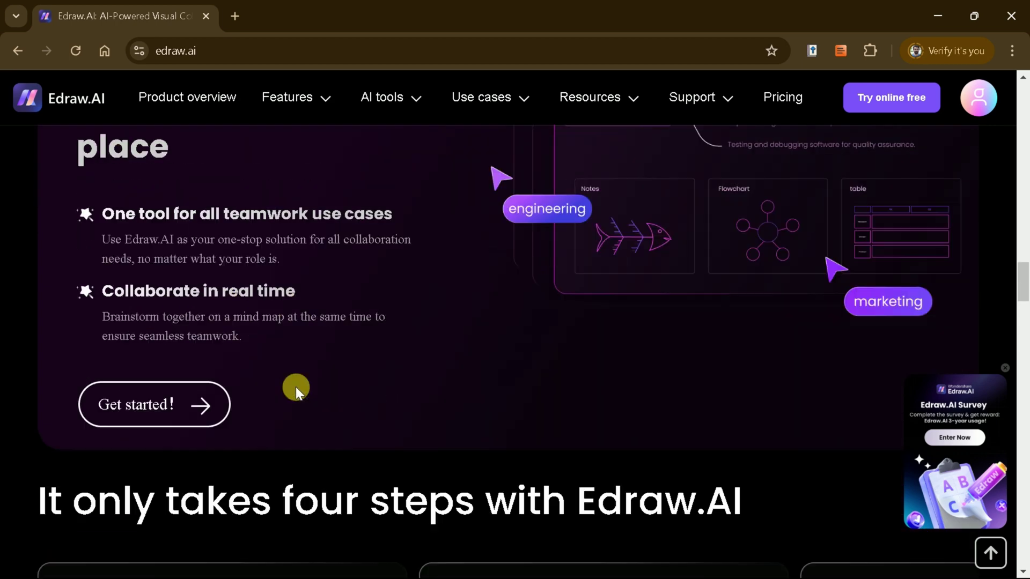
pyautogui.scroll(-12, 831, 380)
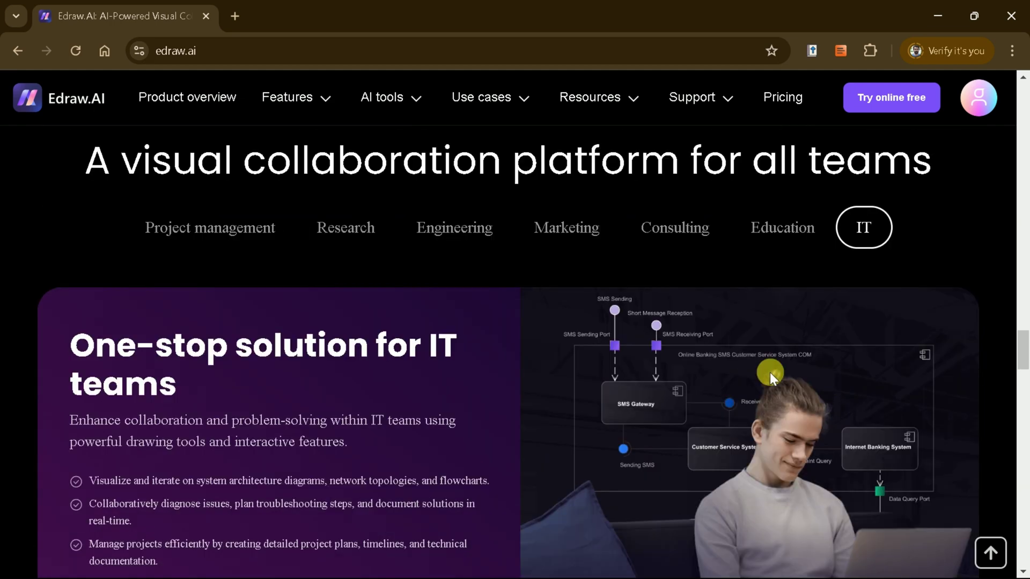
pyautogui.scroll(-3, 553, 386)
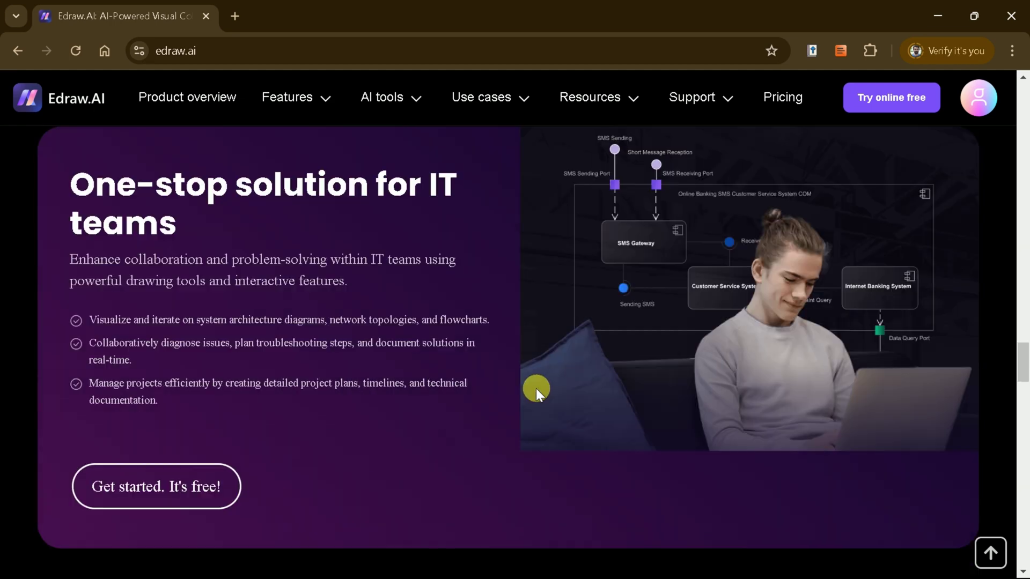
# Launch the Edraw.AI web app, close the marketing tab, and page through Quick Start diagram types.
pyautogui.click(536, 388)
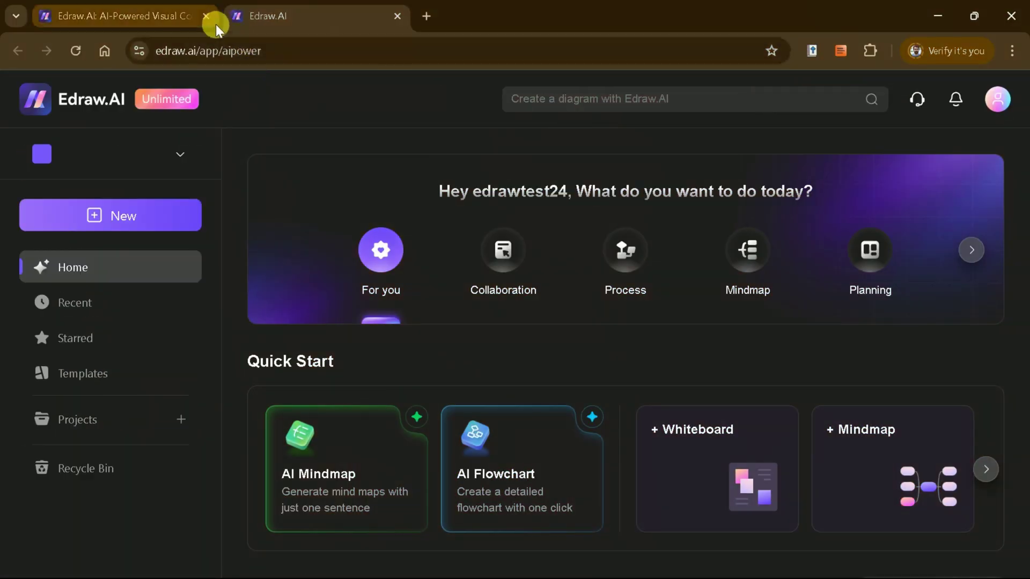
pyautogui.click(203, 16)
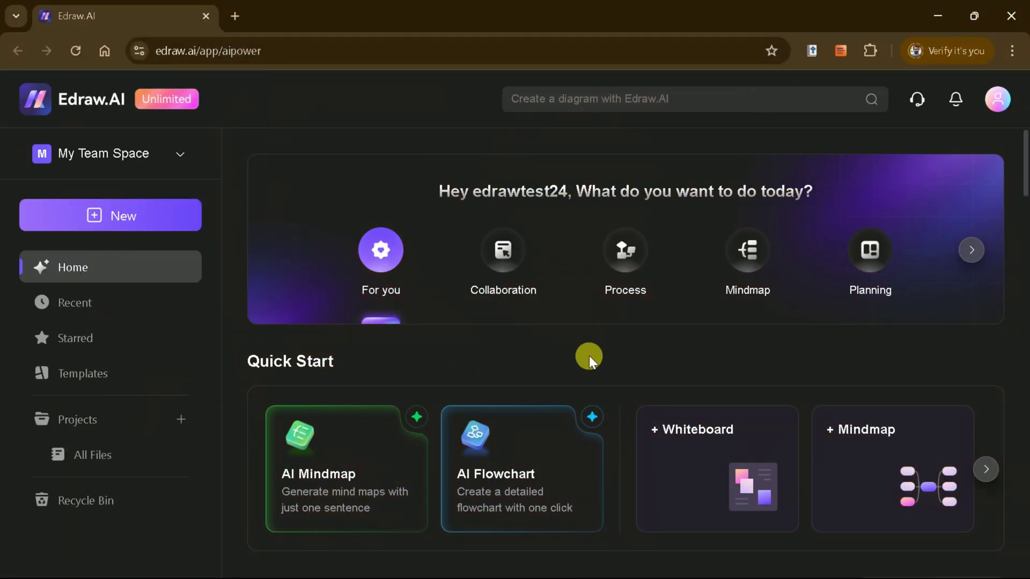
pyautogui.scroll(-3, 590, 360)
pyautogui.scroll(-1, 595, 363)
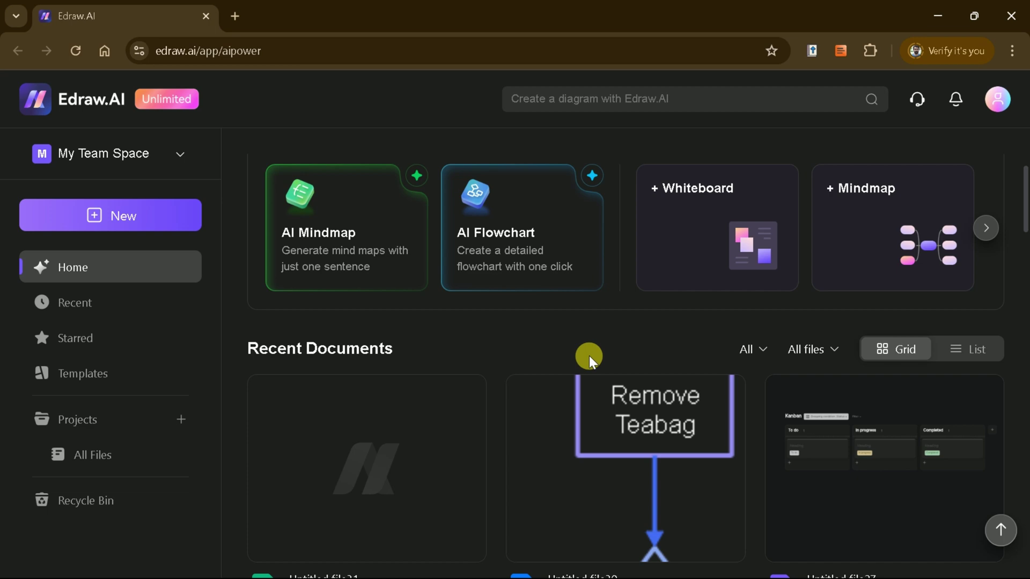
pyautogui.scroll(1, 589, 358)
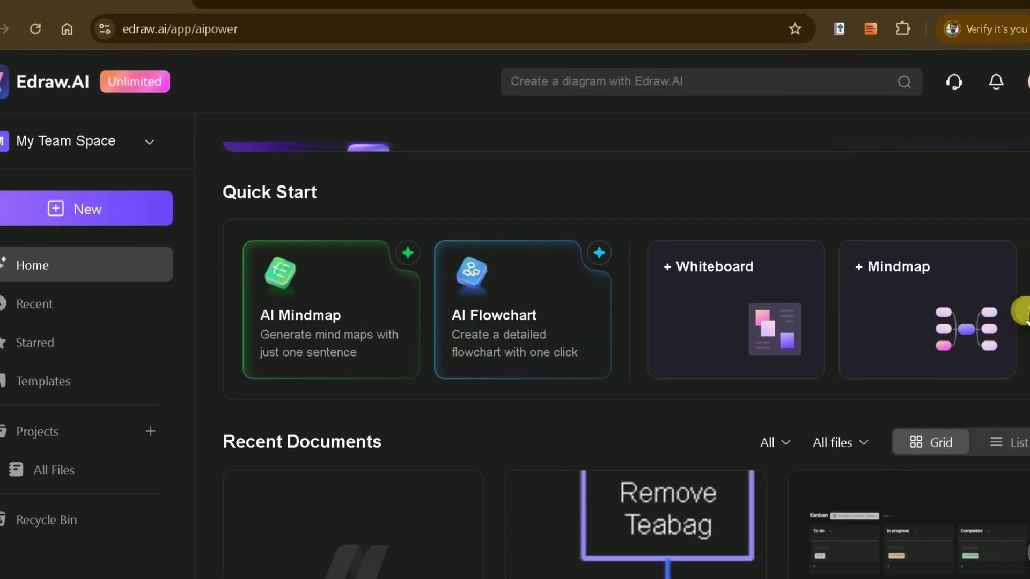
pyautogui.click(1025, 314)
pyautogui.click(1026, 314)
pyautogui.click(1025, 314)
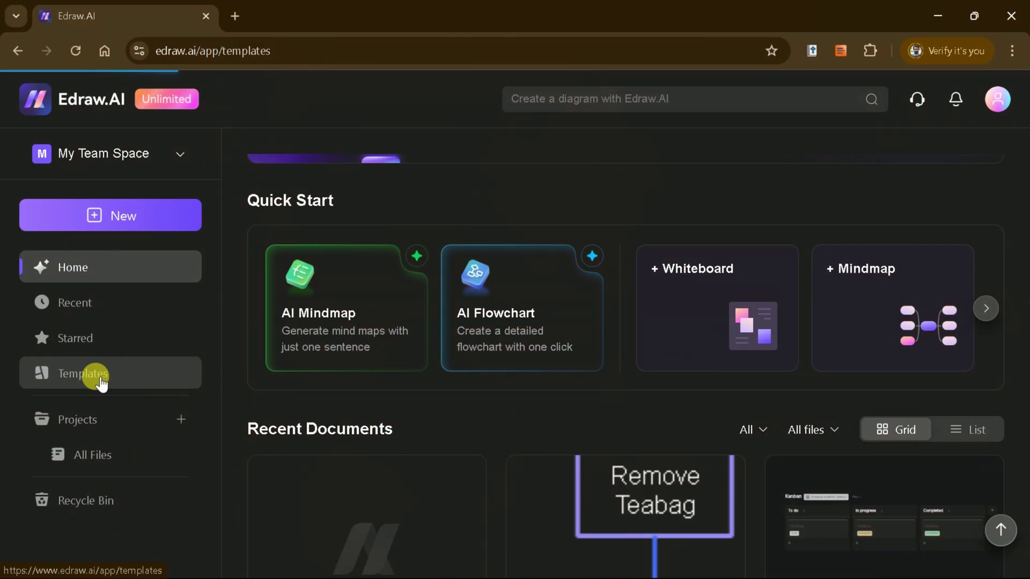
# Browse the Templates gallery, then return to the workspace home.
pyautogui.click(100, 376)
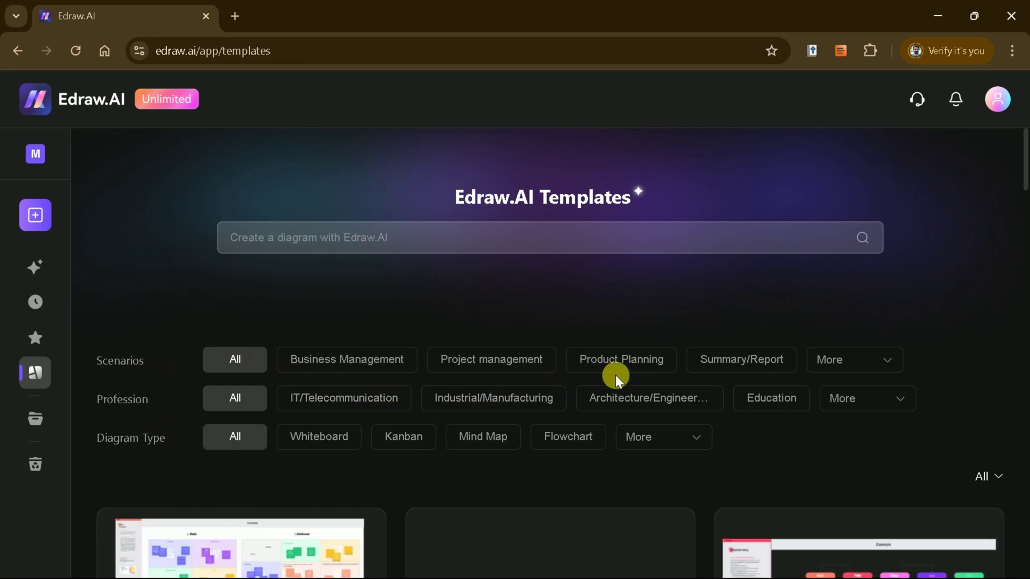
pyautogui.scroll(-5, 616, 380)
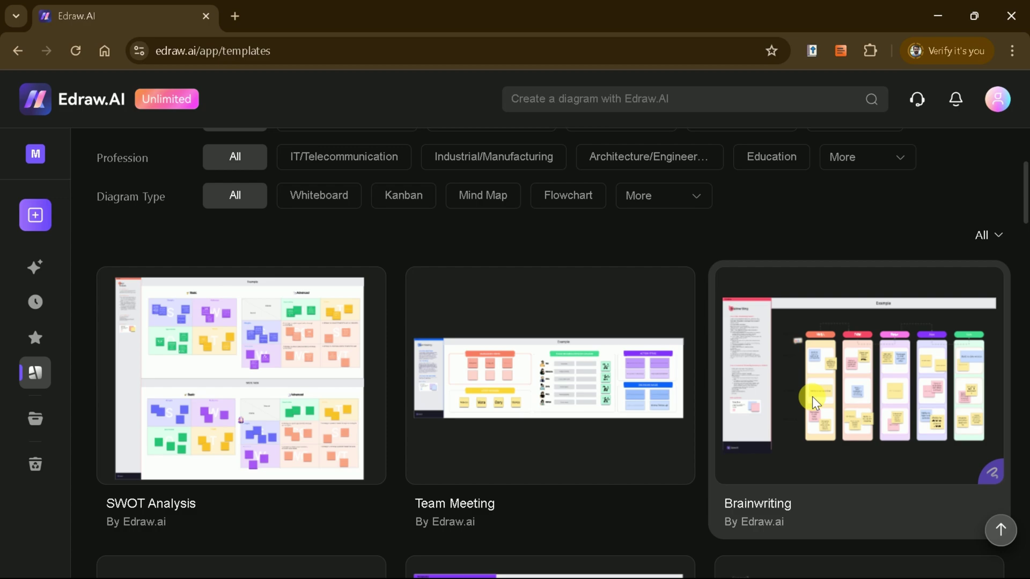
pyautogui.scroll(-5, 809, 397)
pyautogui.scroll(-8, 761, 415)
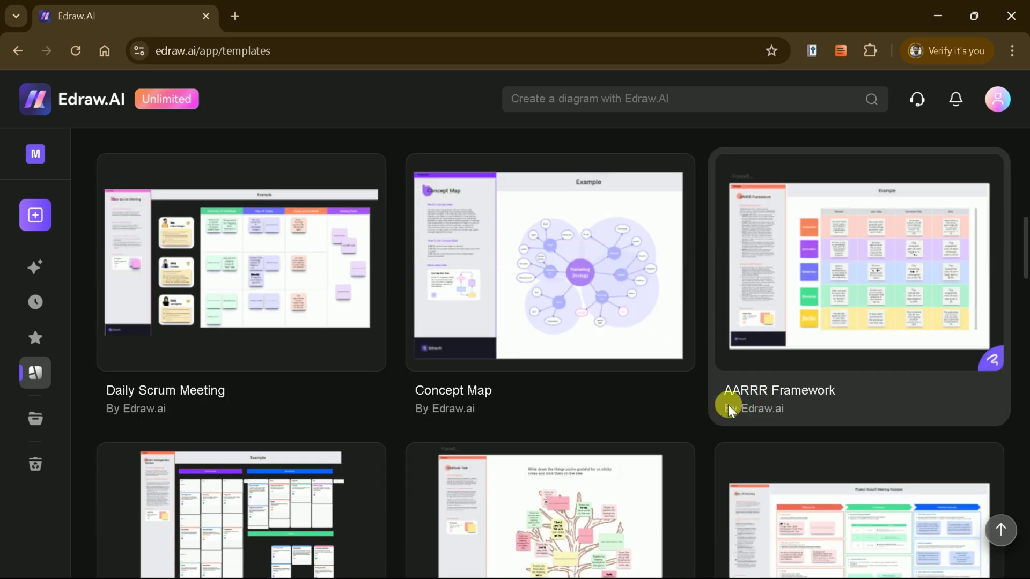
pyautogui.scroll(-12, 684, 413)
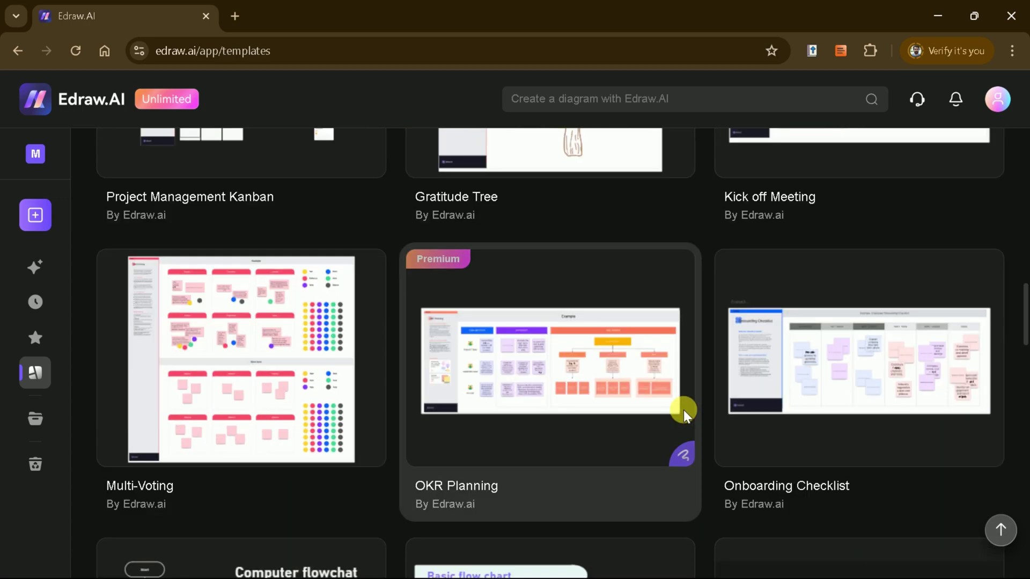
pyautogui.scroll(9, 684, 413)
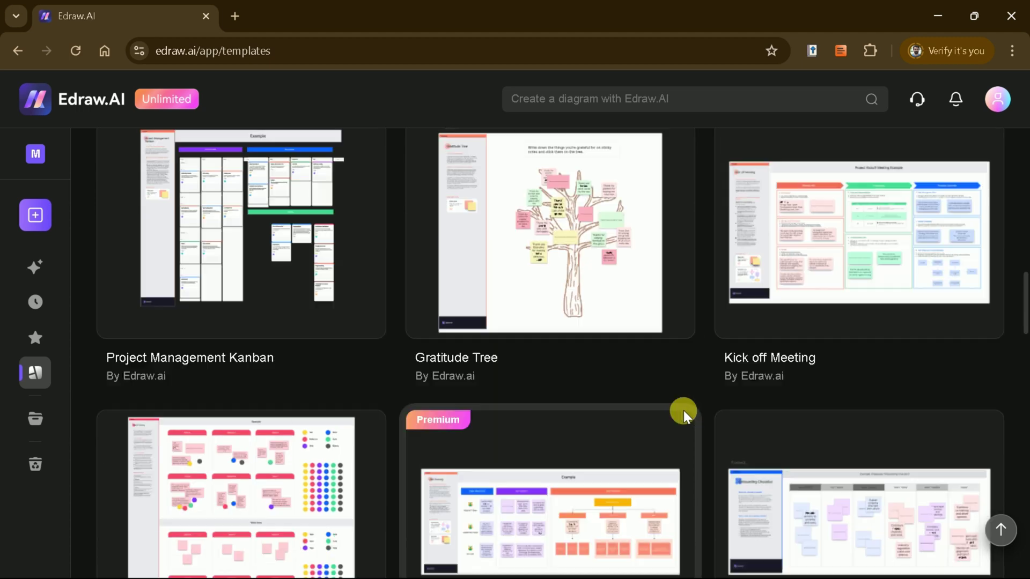
pyautogui.hotkey('alt', 'Left')
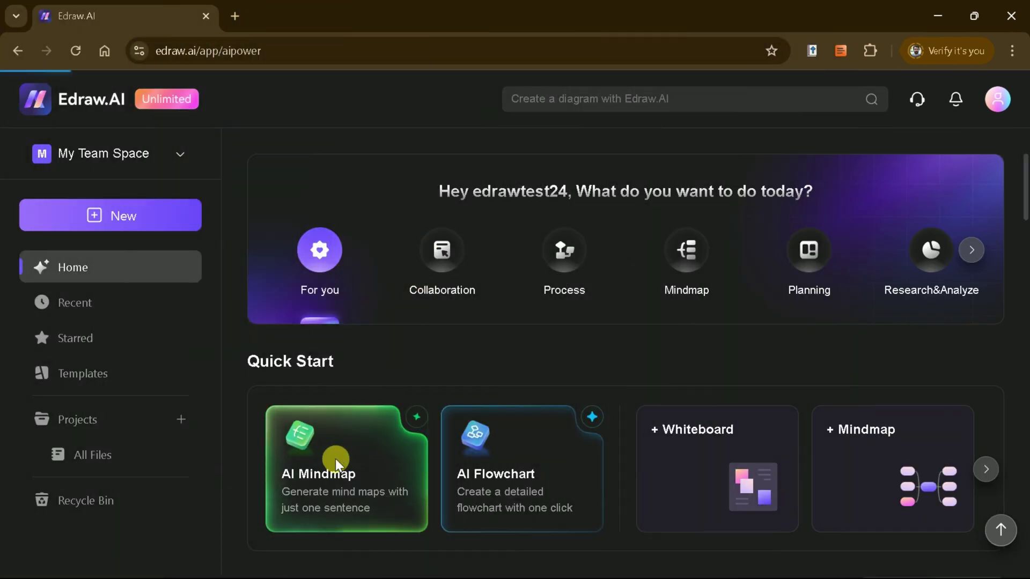
# Generate an AI mind map from the prompt 'Academic research and role of AI'.
pyautogui.click(337, 462)
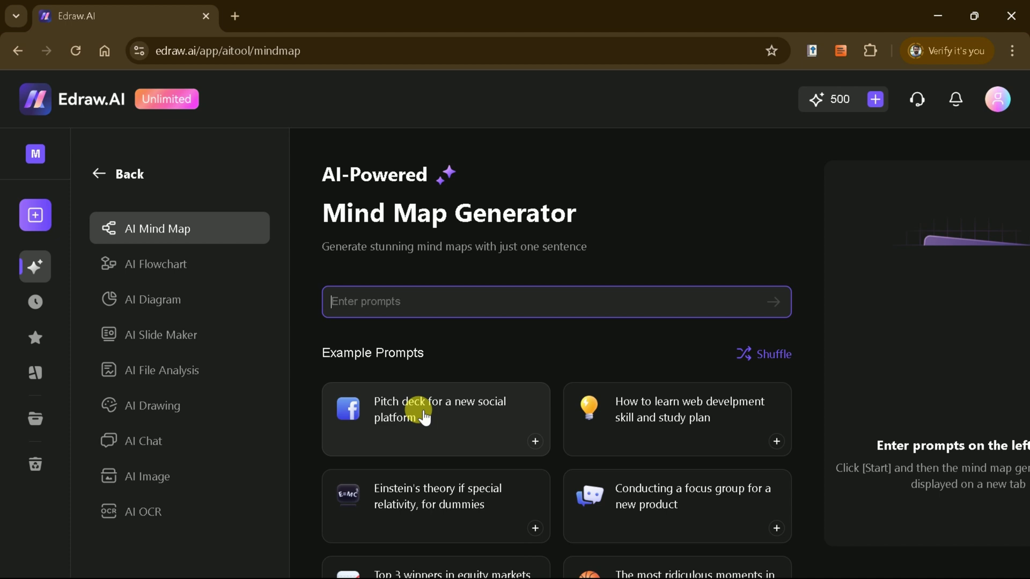
pyautogui.click(426, 312)
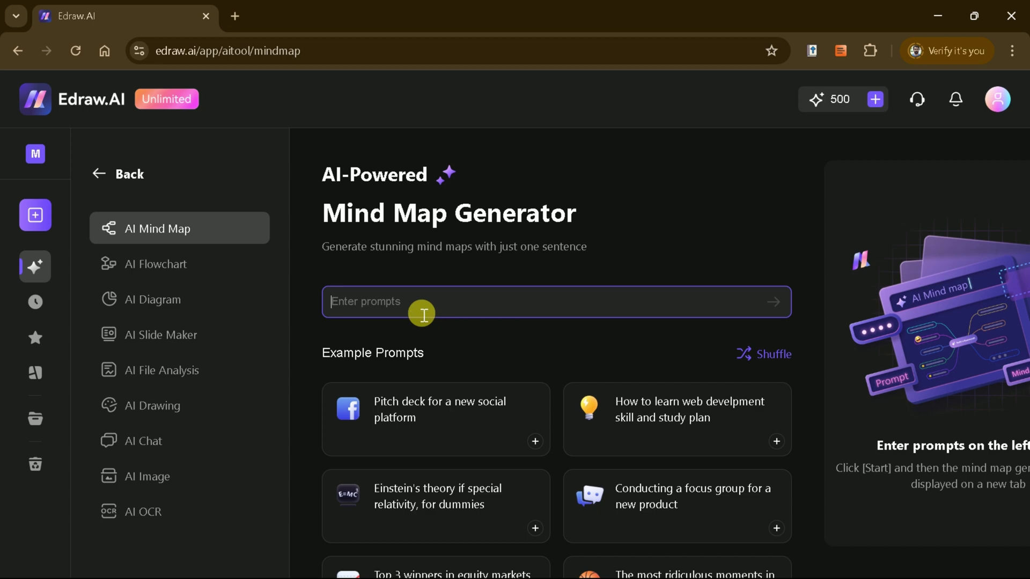
pyautogui.write('Academic researc')
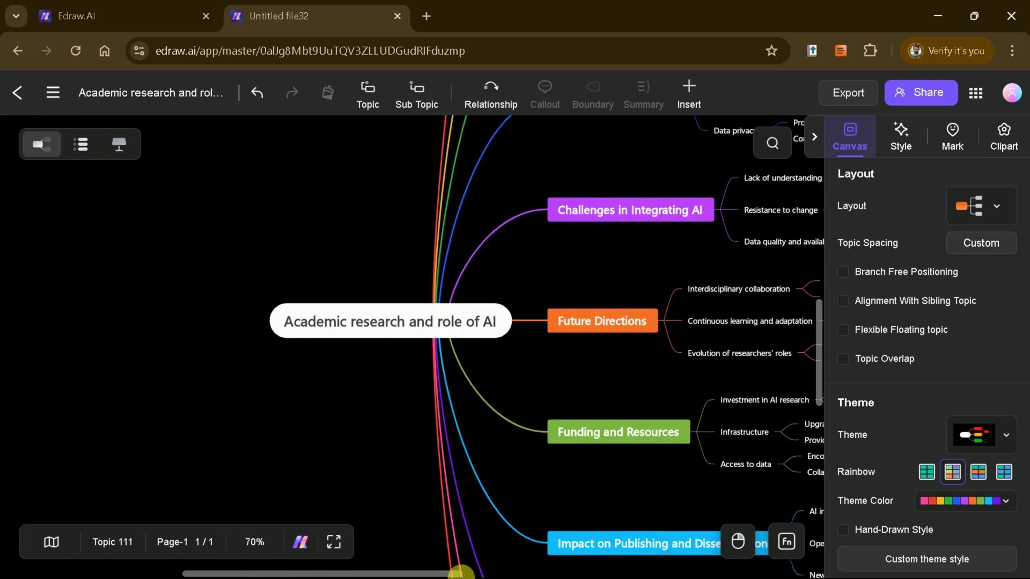
# Apply the balanced layout with branches on both sides of the central topic.
pyautogui.moveTo(457, 573); pyautogui.dragTo(513, 570)
pyautogui.scroll(2, 717, 314)
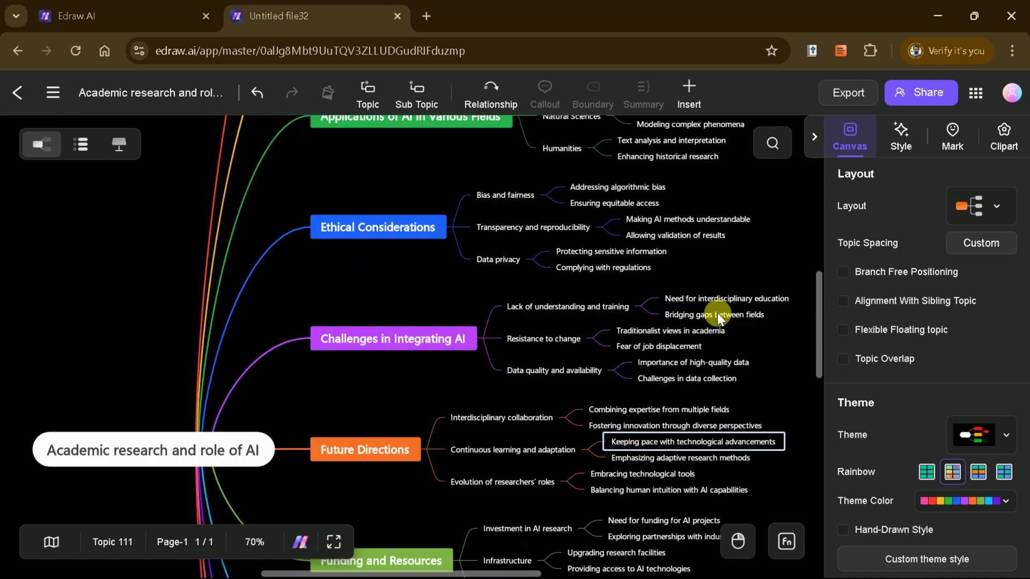
pyautogui.click(996, 207)
pyautogui.click(796, 215)
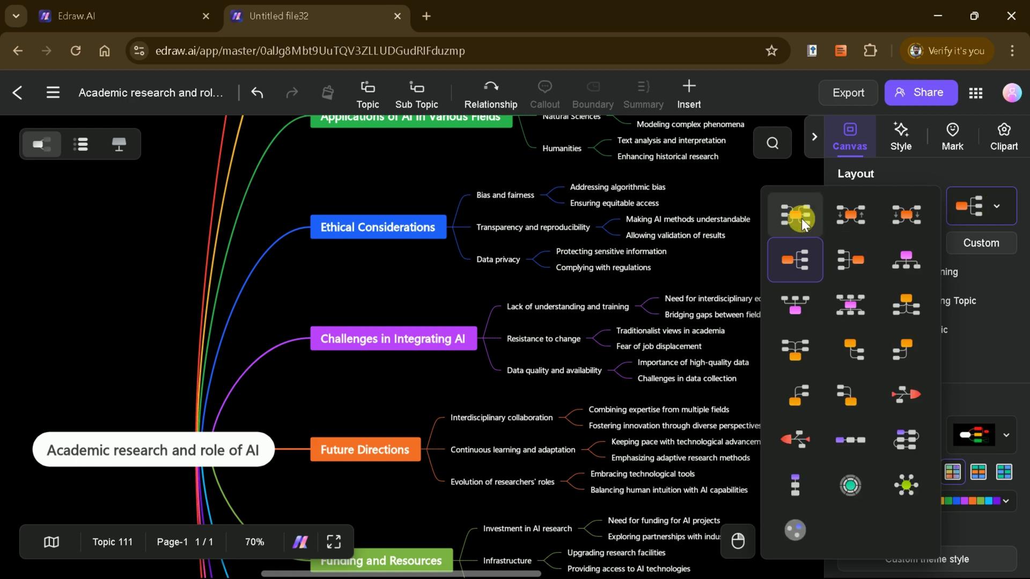
pyautogui.click(919, 207)
pyautogui.click(799, 214)
# Switch the map to a rainbow colour palette with pink, purple, cyan and green branches.
pyautogui.scroll(-2, 960, 375)
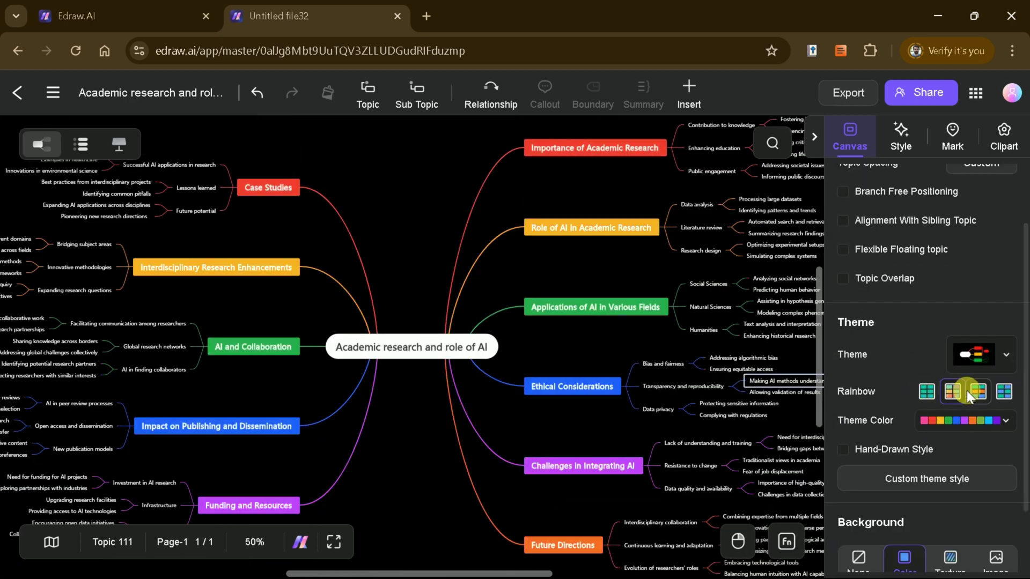
pyautogui.click(1003, 359)
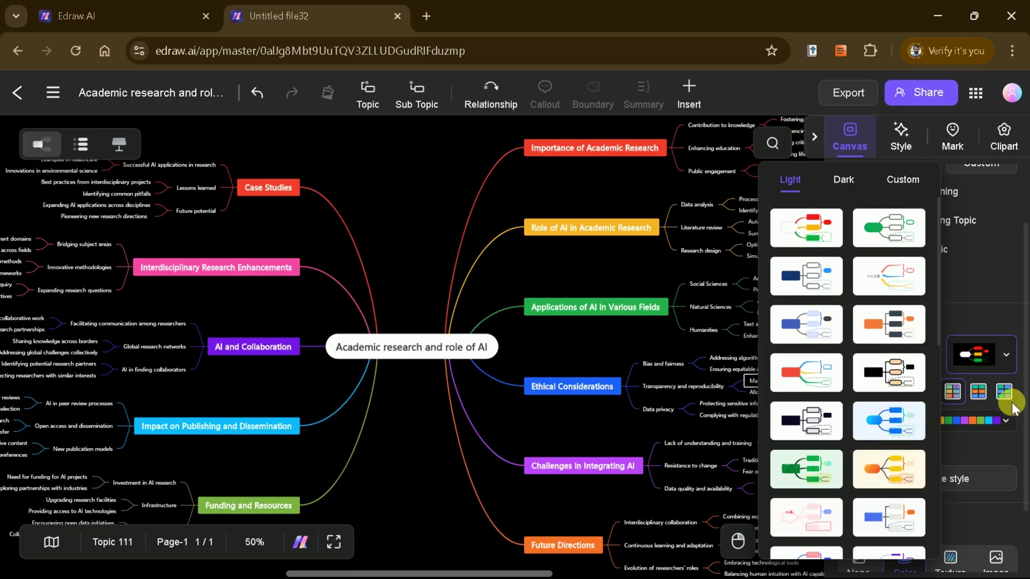
pyautogui.click(1005, 420)
pyautogui.scroll(-2, 446, 363)
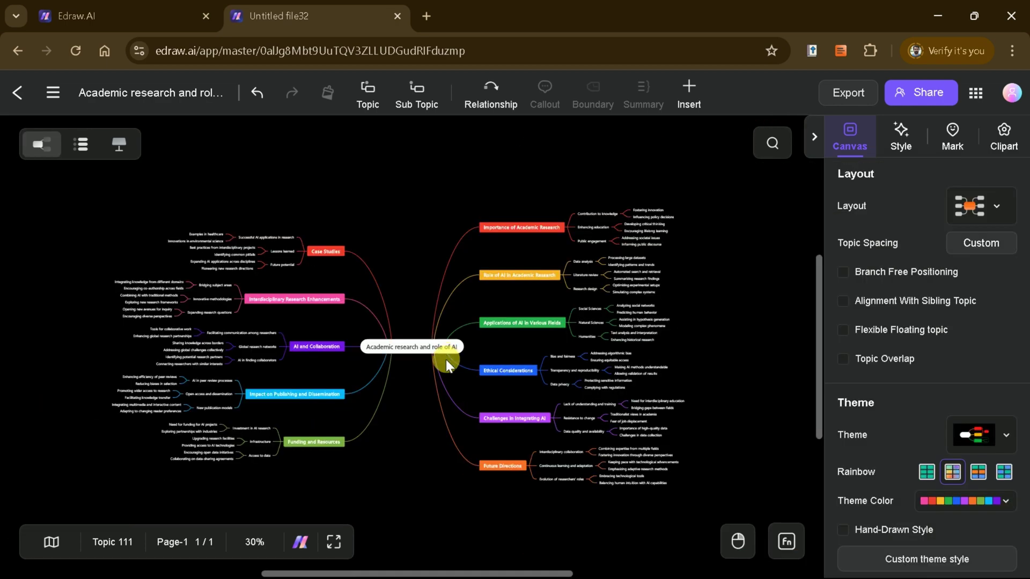
pyautogui.scroll(2, 250, 542)
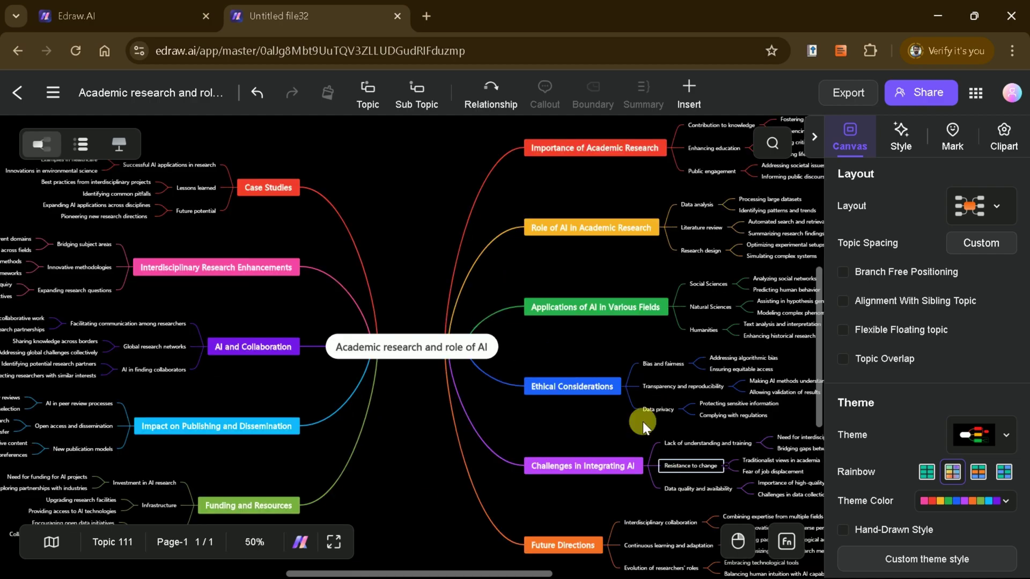
# Select the central topic to view its AI actions, then deselect it.
pyautogui.click(412, 354)
pyautogui.click(343, 274)
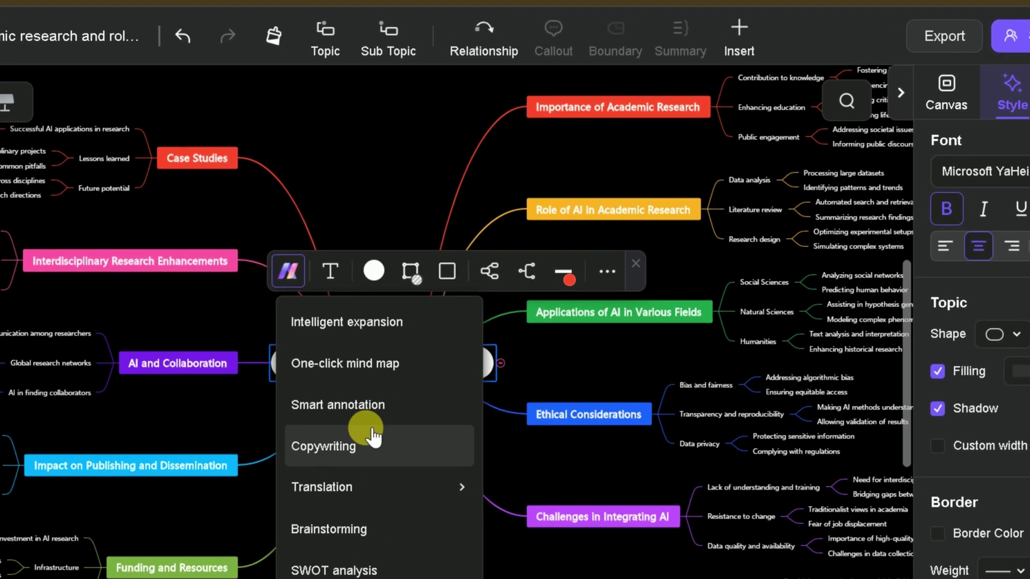
pyautogui.moveTo(425, 450)
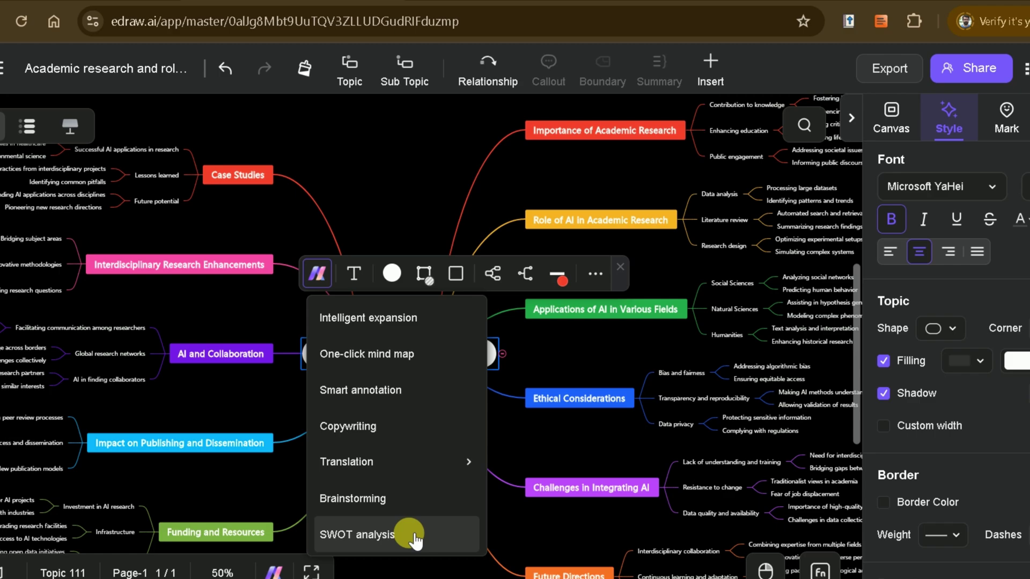
pyautogui.click(400, 192)
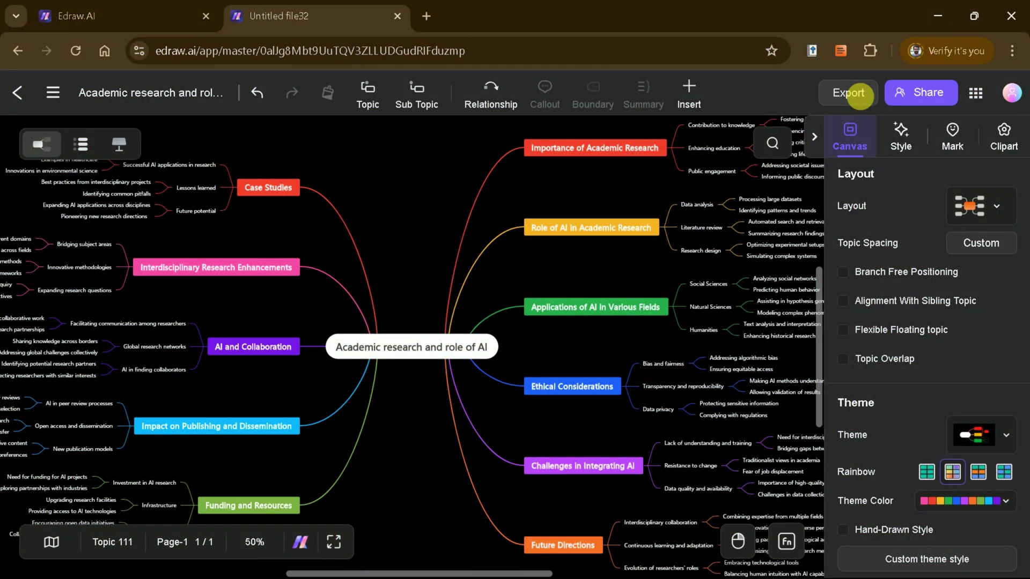
# Export the mind map as a PDF and open the downloaded file.
pyautogui.click(859, 97)
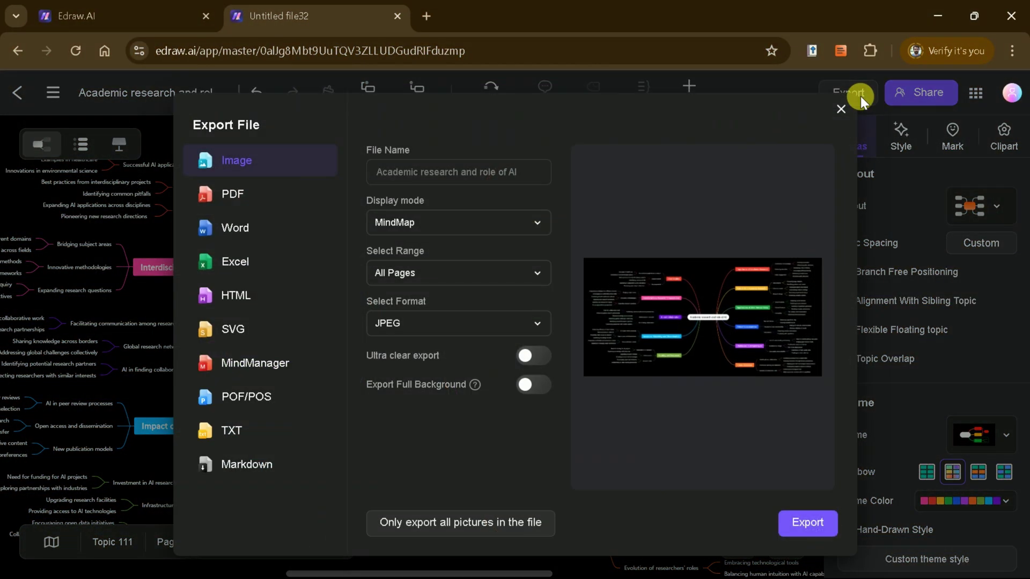
pyautogui.click(243, 202)
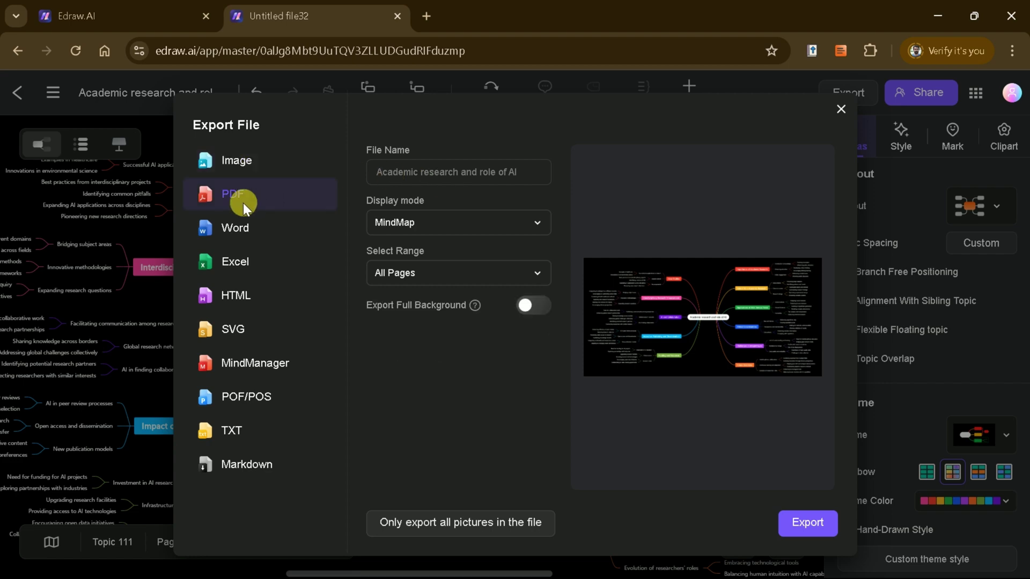
pyautogui.click(244, 228)
pyautogui.click(250, 262)
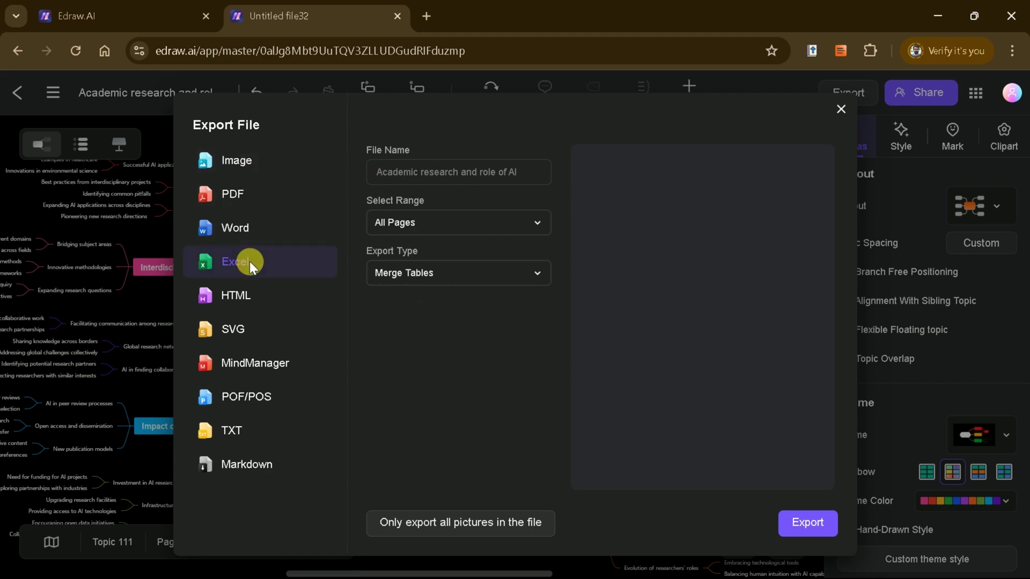
pyautogui.click(247, 199)
pyautogui.click(803, 536)
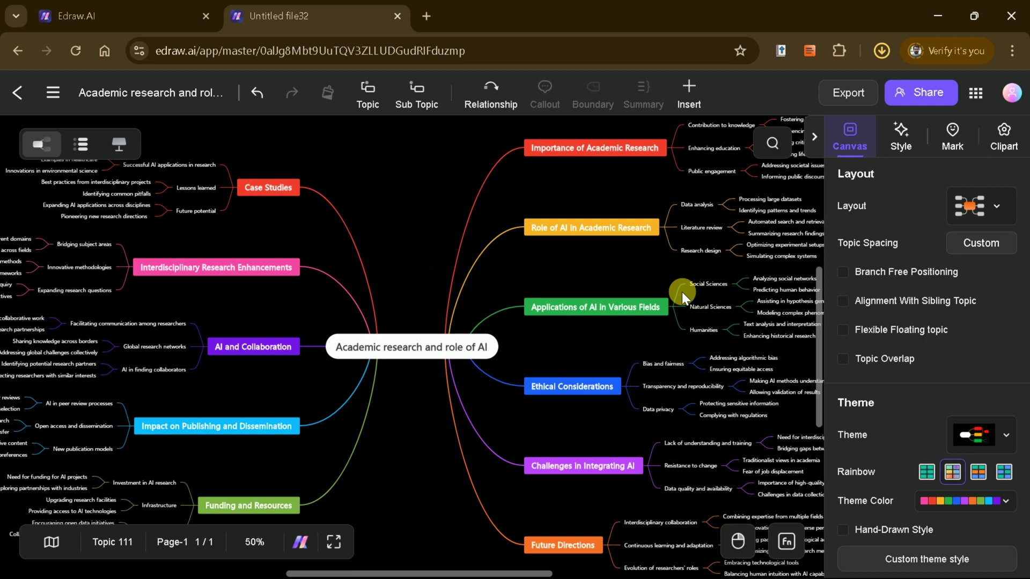
pyautogui.click(864, 92)
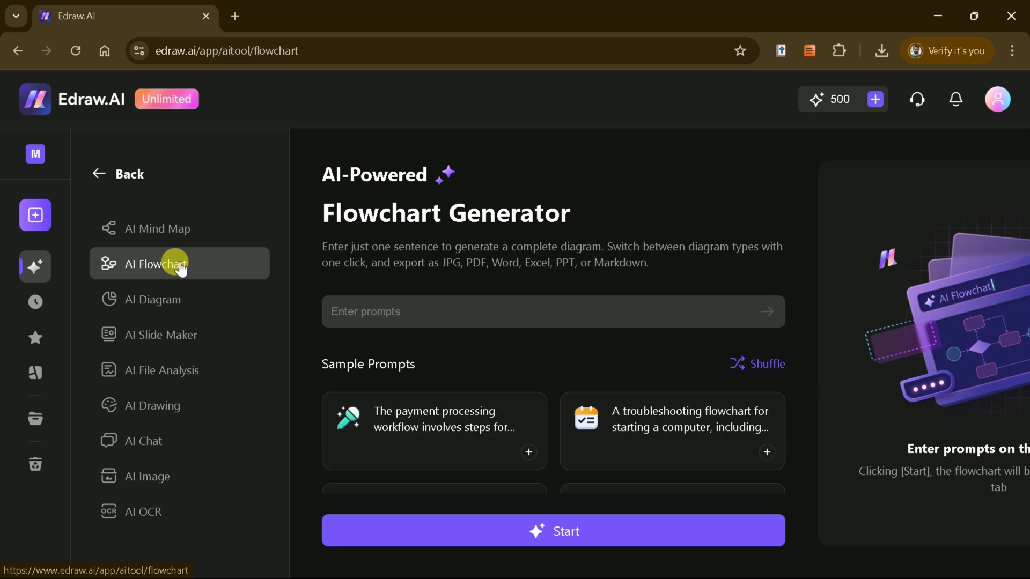
# Generate a flowchart from the sample prompt about the necessary steps for creating a flowchart.
pyautogui.click(485, 317)
pyautogui.scroll(-1, 486, 317)
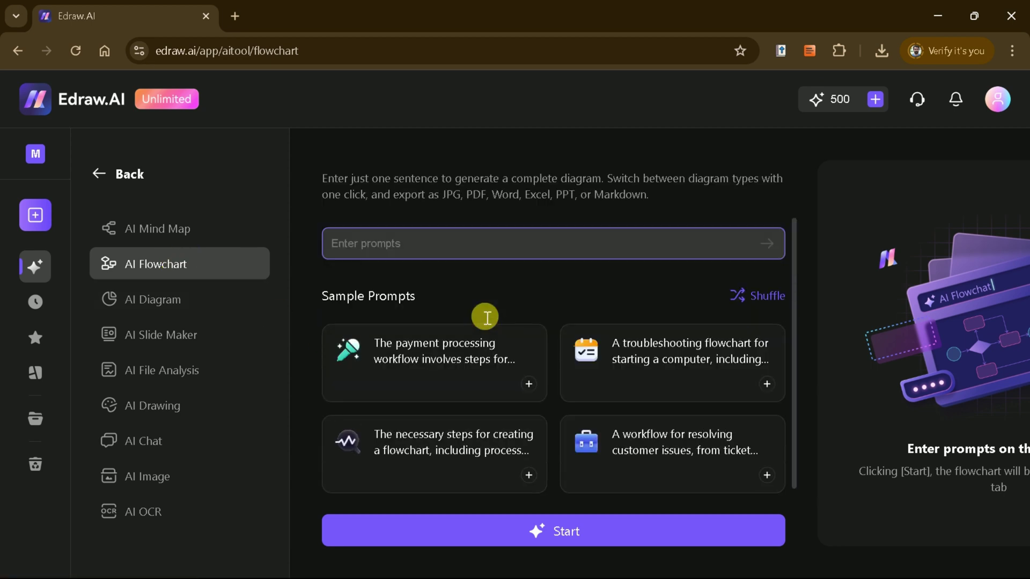
pyautogui.click(394, 434)
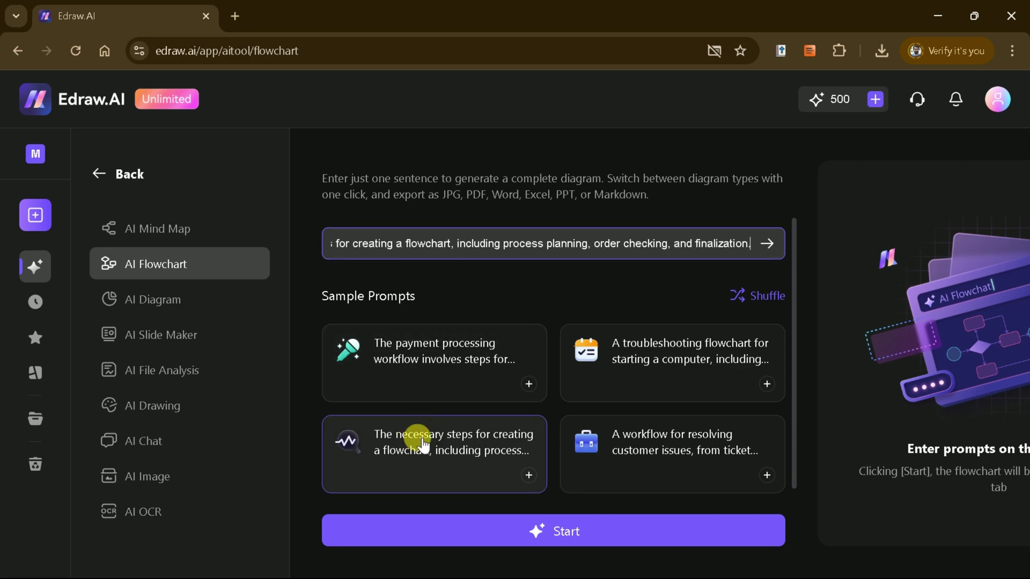
pyautogui.click(563, 533)
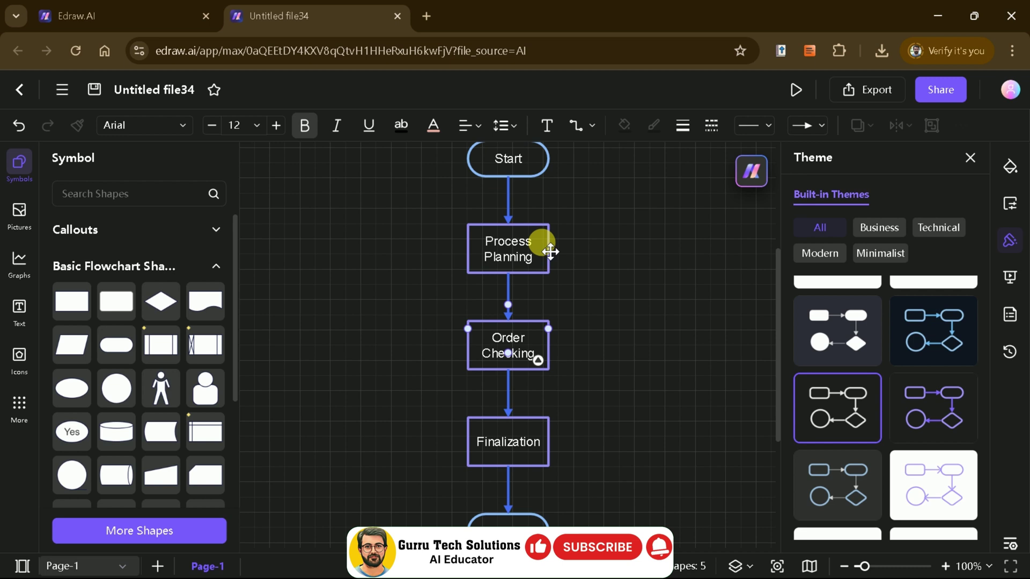
# Apply the right-hand outline built-in theme to the flowchart, then open AI Diagram.
pyautogui.scroll(3, 551, 252)
pyautogui.scroll(-6, 539, 276)
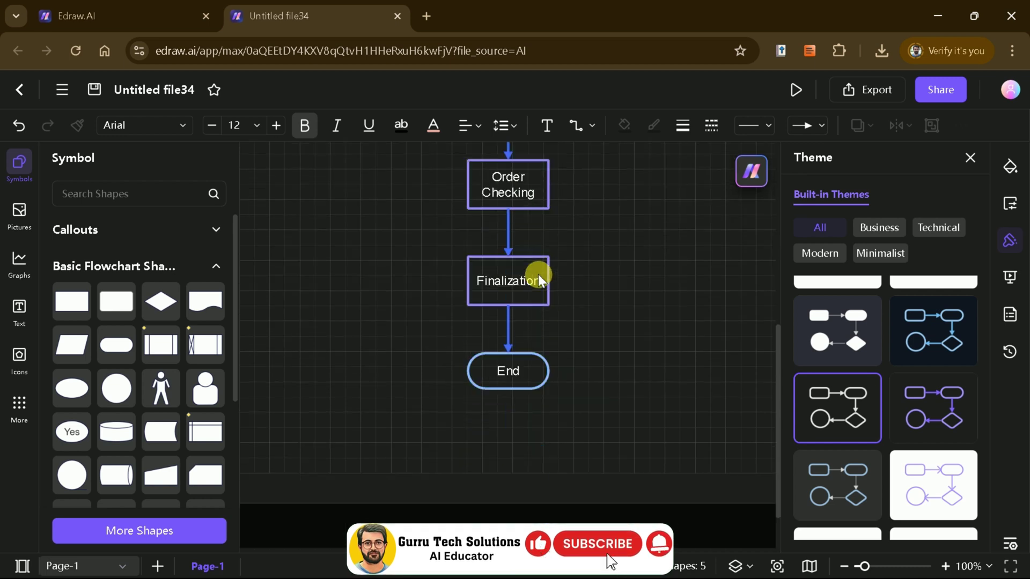
pyautogui.scroll(5, 538, 278)
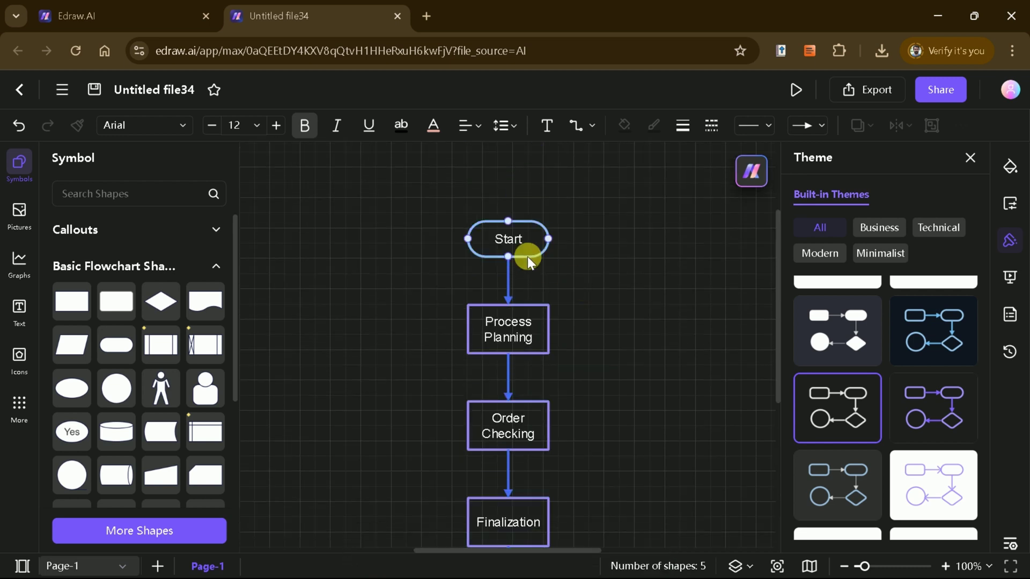
pyautogui.click(517, 248)
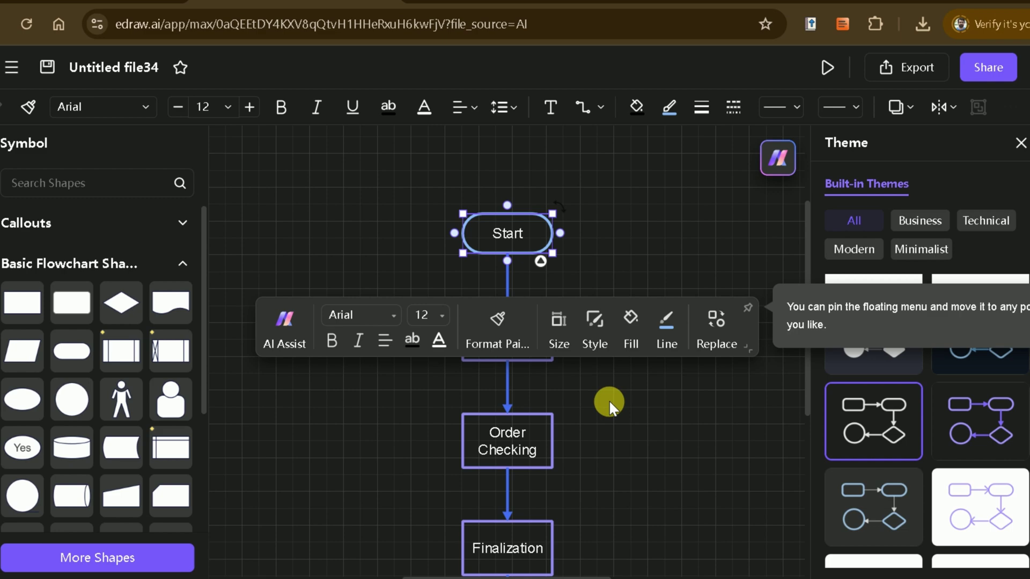
pyautogui.click(610, 400)
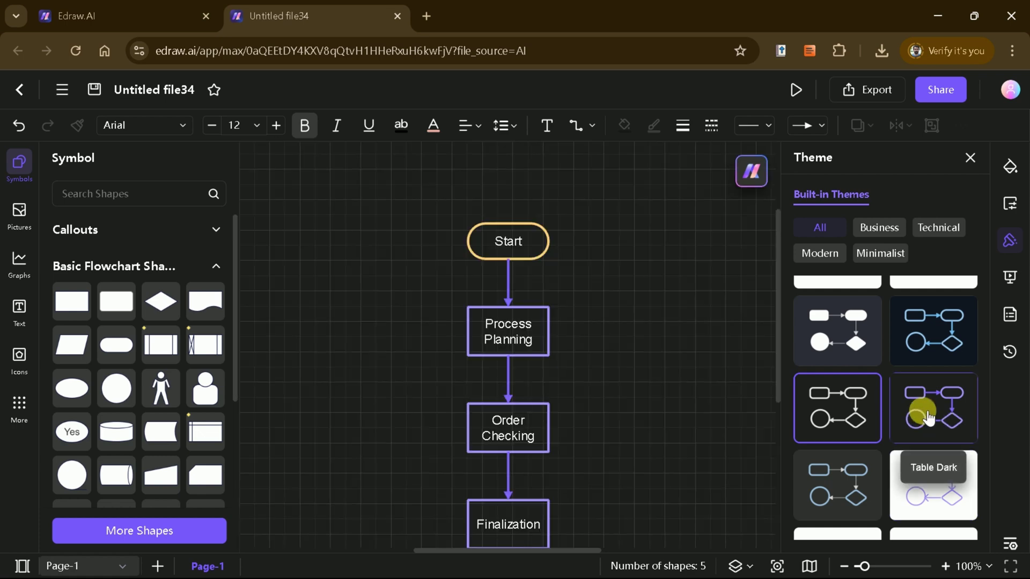
pyautogui.click(929, 417)
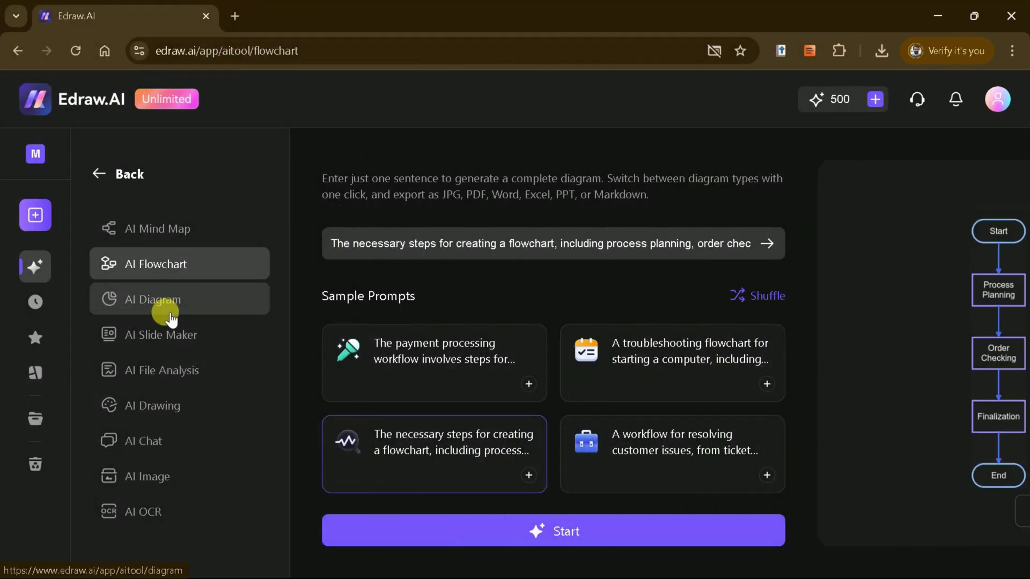
pyautogui.click(168, 307)
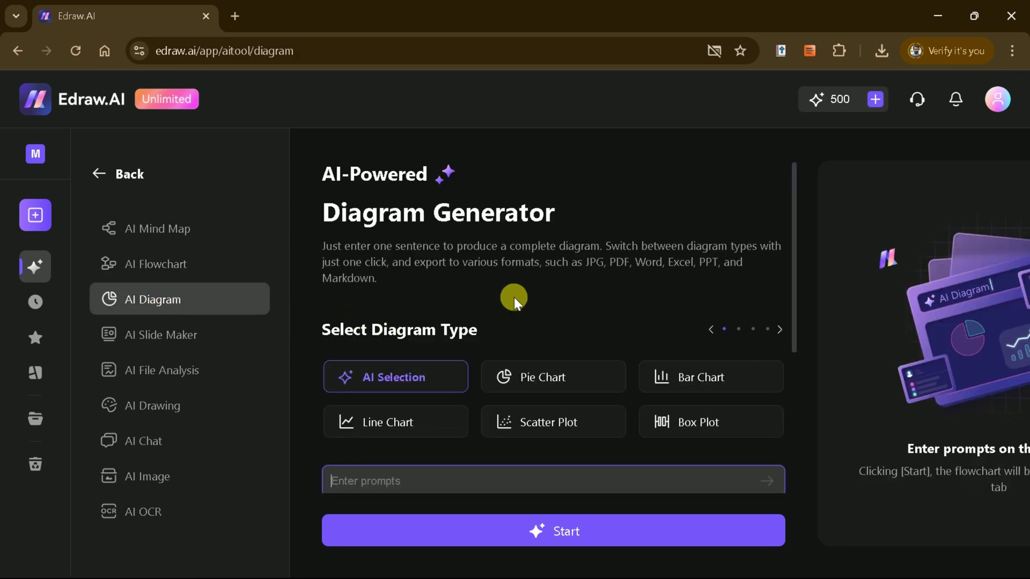
# Look over the Diagram Generator's chart types and sample prompts, then open AI Slide Maker.
pyautogui.scroll(-2, 531, 297)
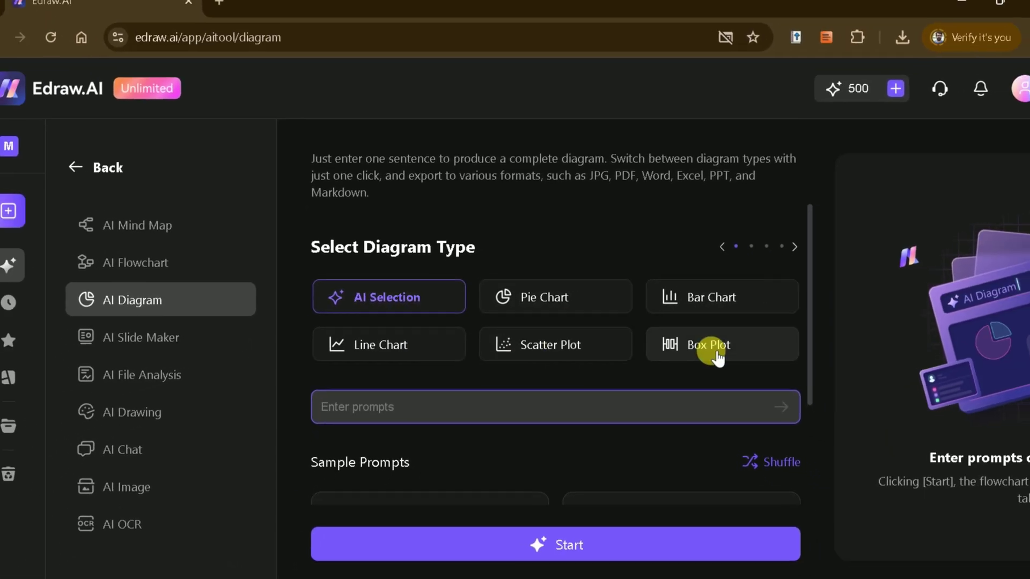
pyautogui.scroll(-2, 697, 354)
pyautogui.scroll(-2, 648, 321)
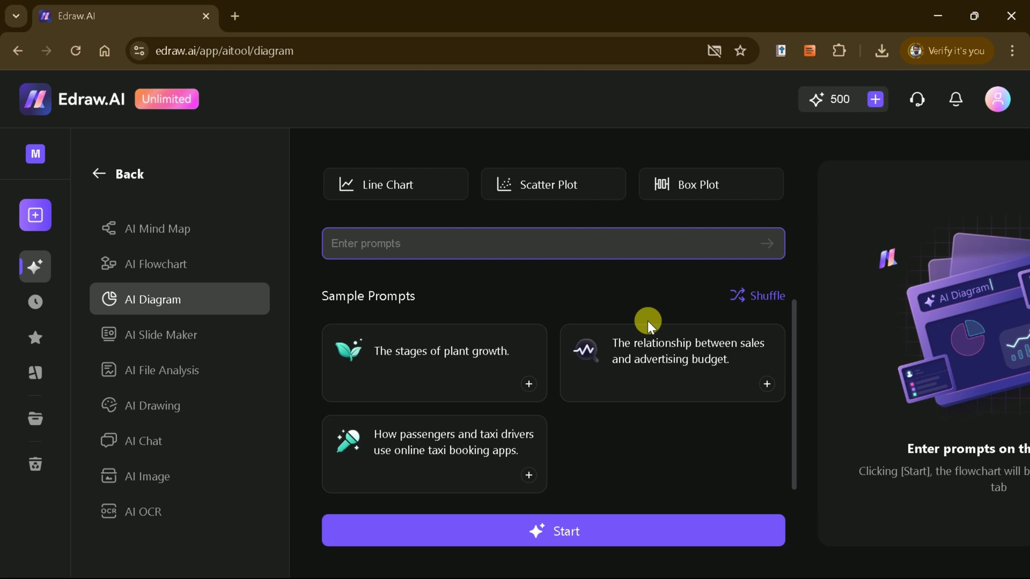
pyautogui.scroll(6, 530, 362)
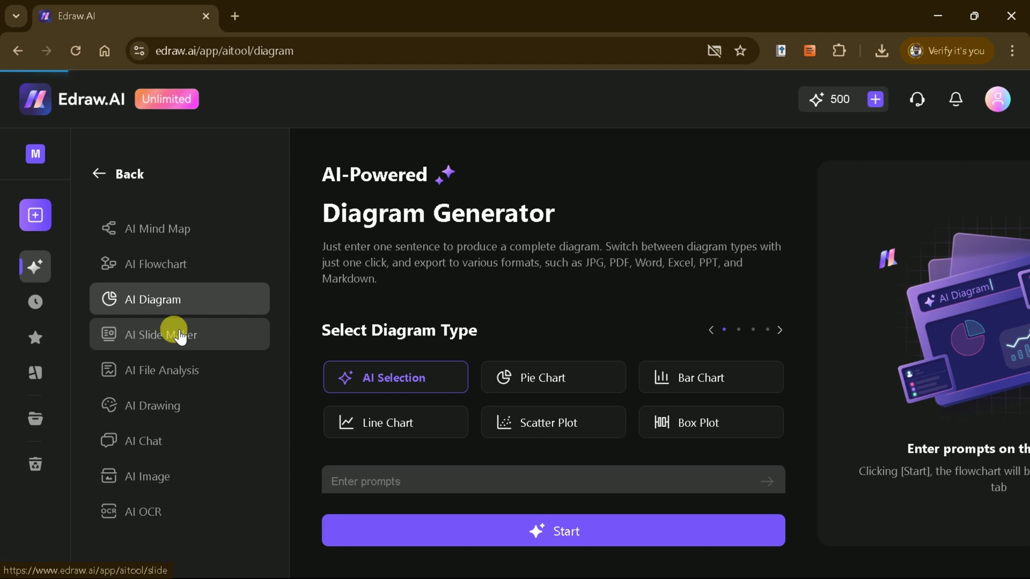
pyautogui.click(180, 335)
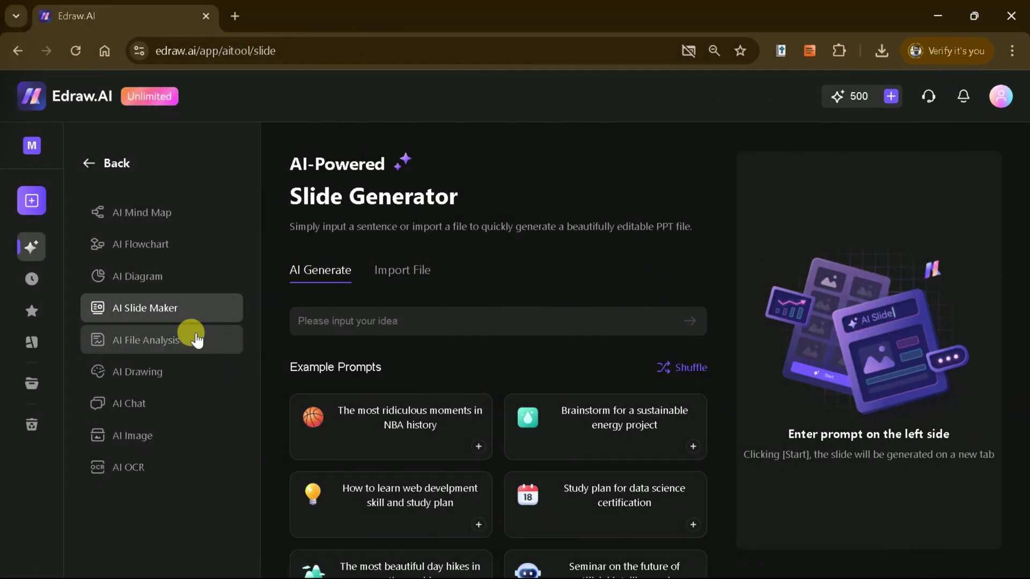
# Upload Concrete_pictorial_abstract_Approach_On.pdf to AI File Analysis and run the analysis.
pyautogui.click(191, 338)
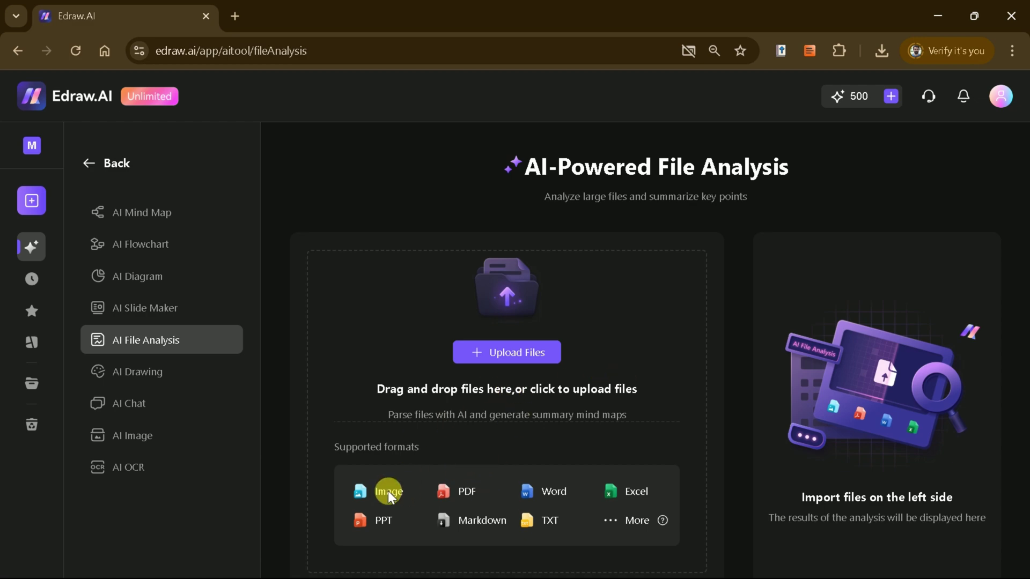
pyautogui.click(528, 364)
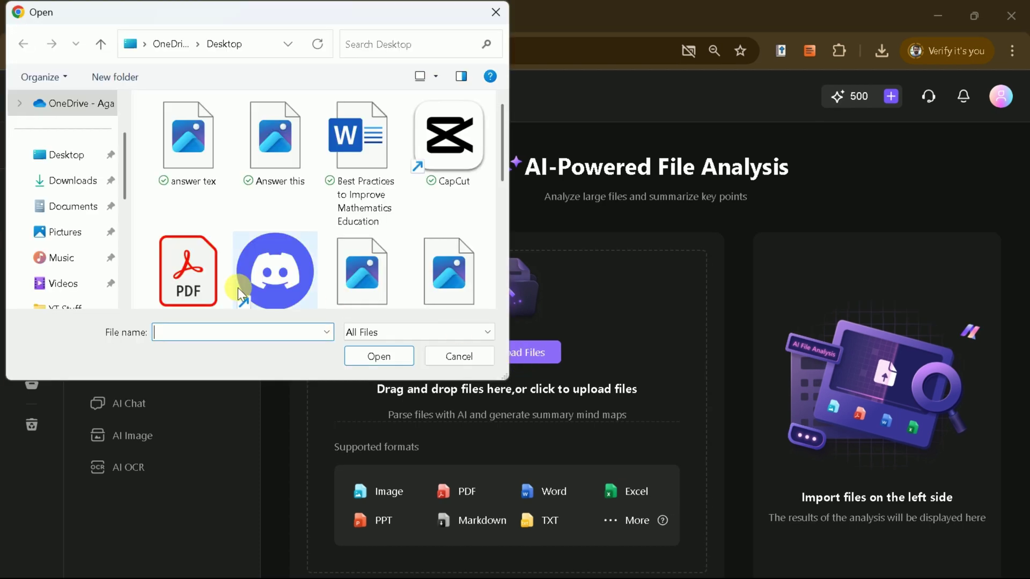
pyautogui.scroll(-1, 256, 261)
pyautogui.click(188, 240)
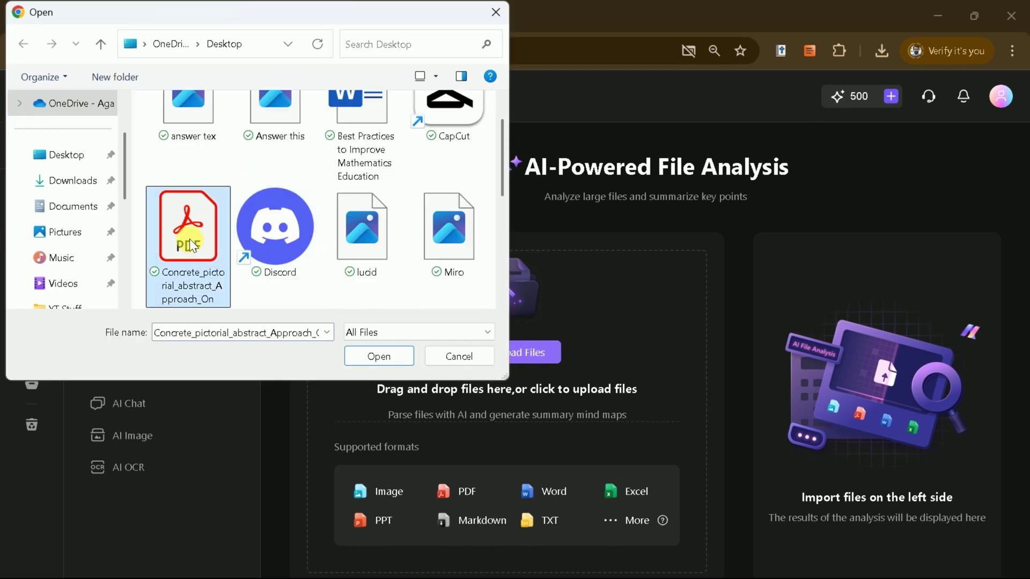
pyautogui.click(350, 355)
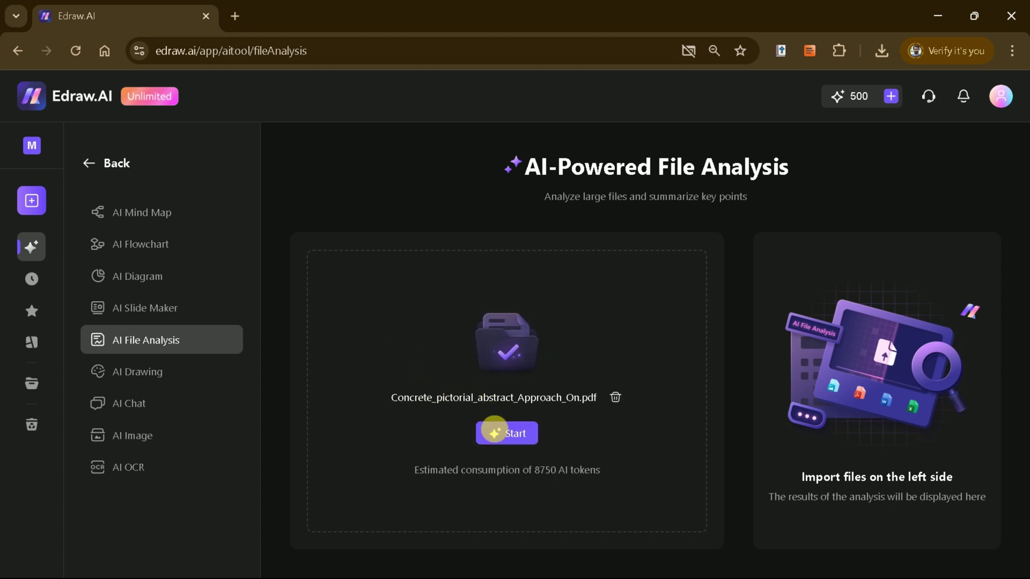
pyautogui.click(511, 440)
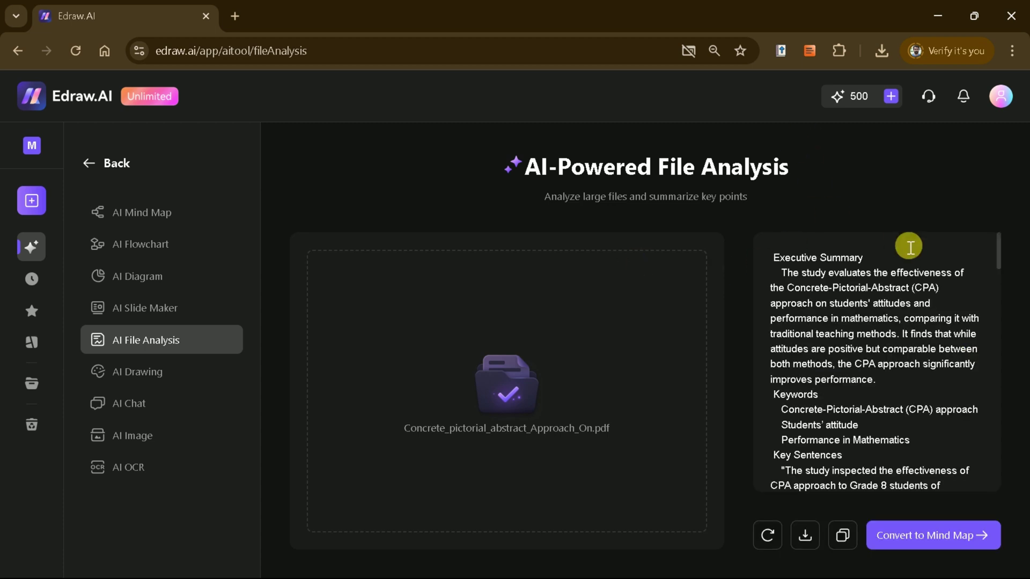
# Convert the PDF summary into a new mind map.
pyautogui.scroll(-10, 810, 279)
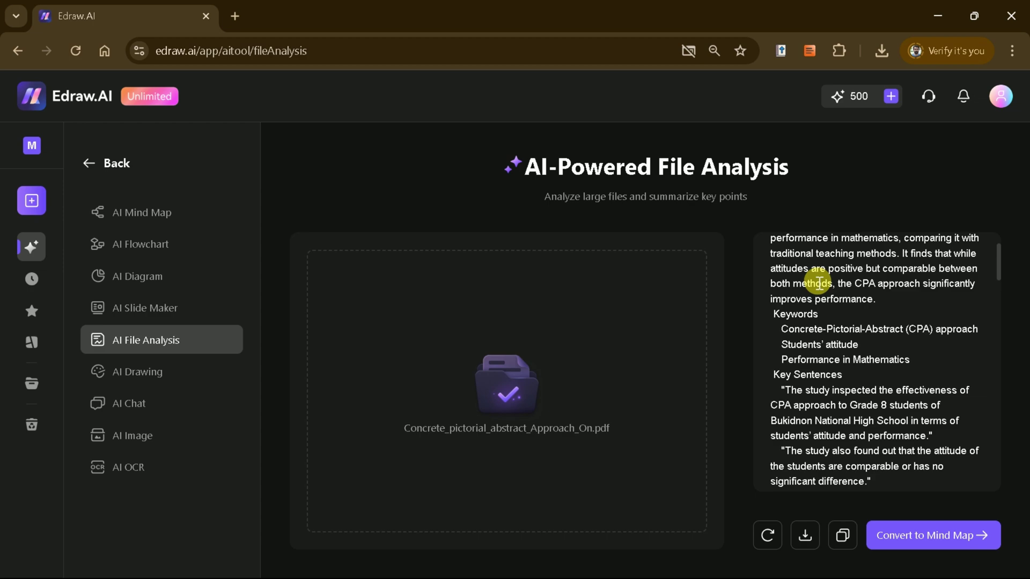
pyautogui.click(931, 534)
pyautogui.scroll(-5, 679, 399)
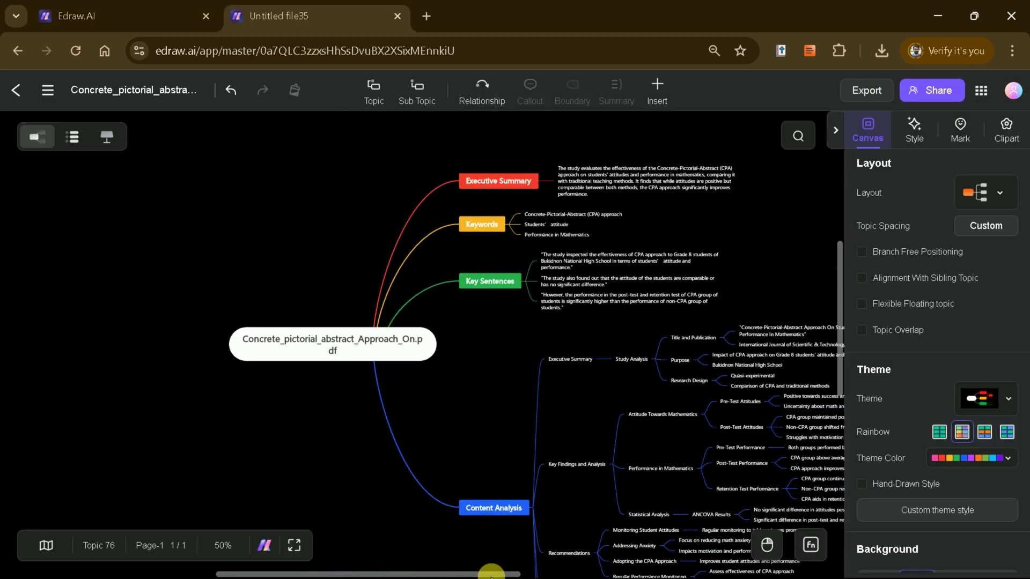
# Pan and zoom across the PDF mind map's Executive Summary, Keywords, Key Sentences and Content Analysis branches.
pyautogui.moveTo(491, 573); pyautogui.dragTo(556, 573)
pyautogui.scroll(5, 518, 478)
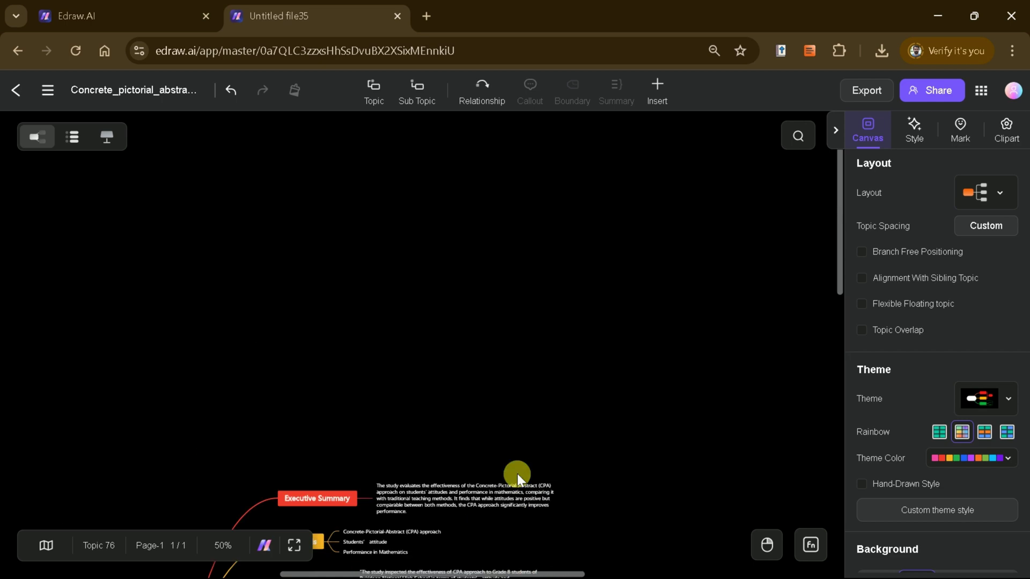
pyautogui.scroll(-5, 519, 477)
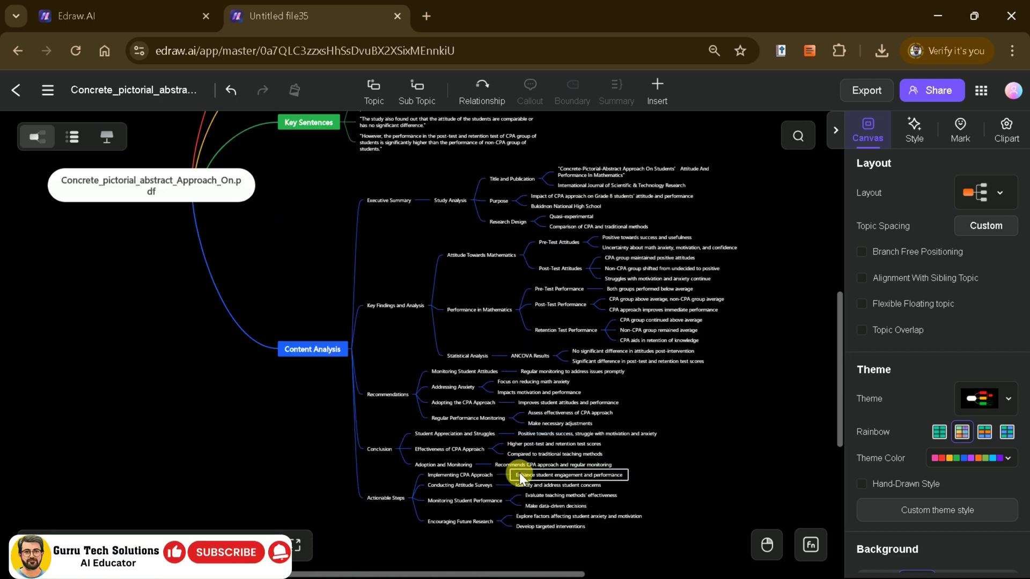
pyautogui.scroll(3, 518, 477)
pyautogui.scroll(3, 220, 462)
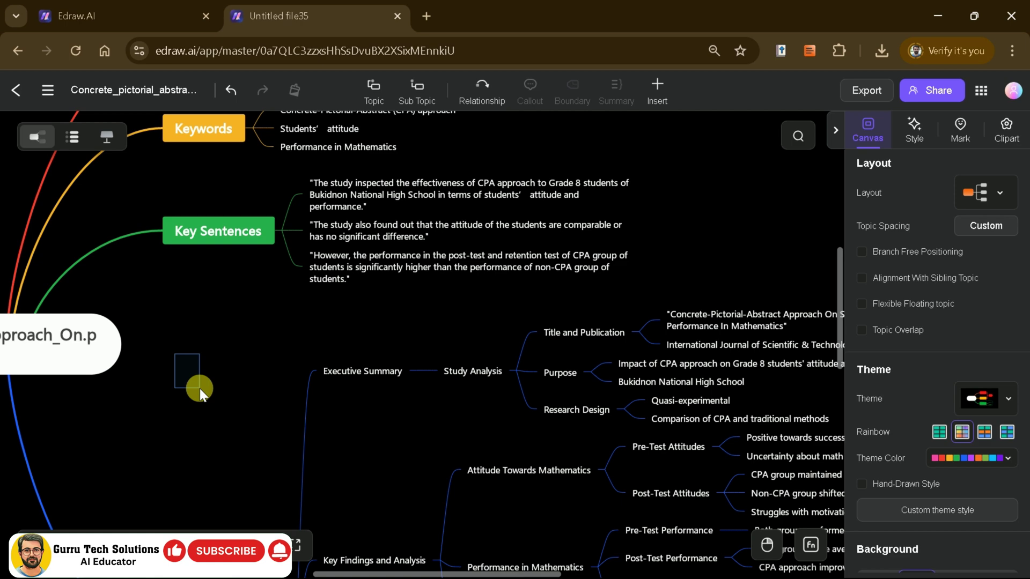
pyautogui.moveTo(418, 572); pyautogui.dragTo(345, 572)
pyautogui.scroll(3, 450, 433)
pyautogui.scroll(3, 451, 433)
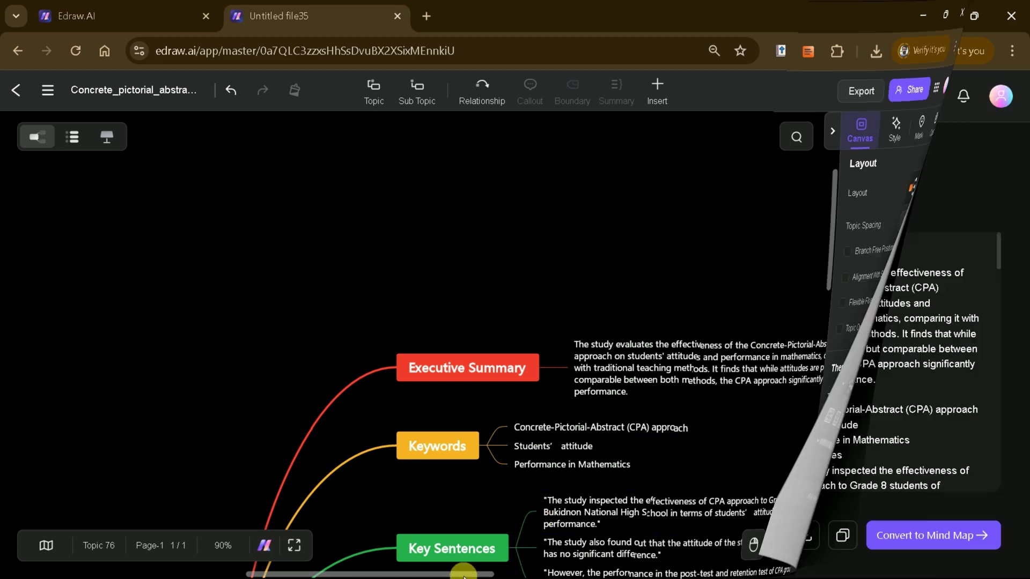
# Review the AI Drawing prompt and image settings, then move on to AI Chat.
pyautogui.click(138, 374)
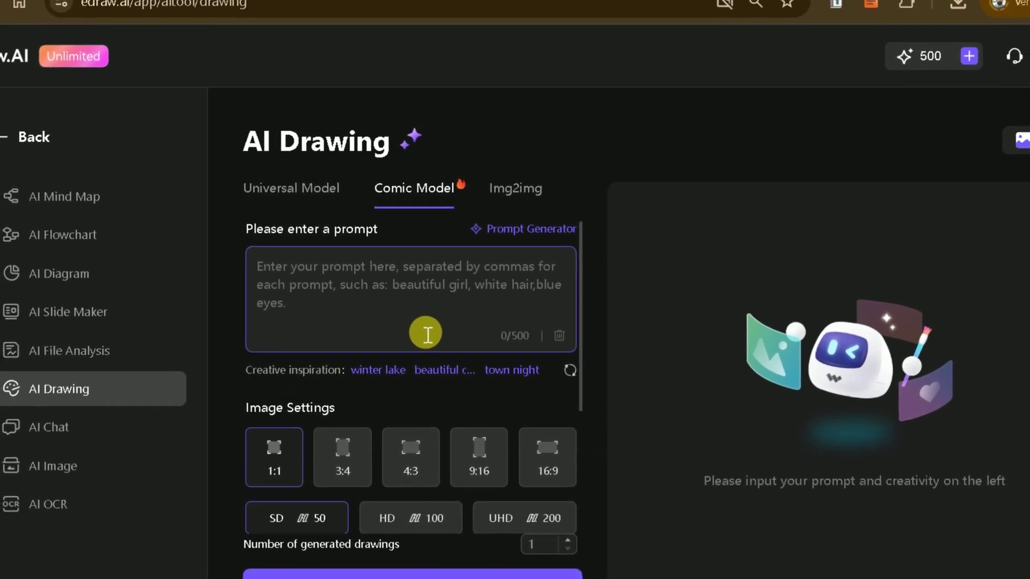
pyautogui.scroll(-2, 421, 330)
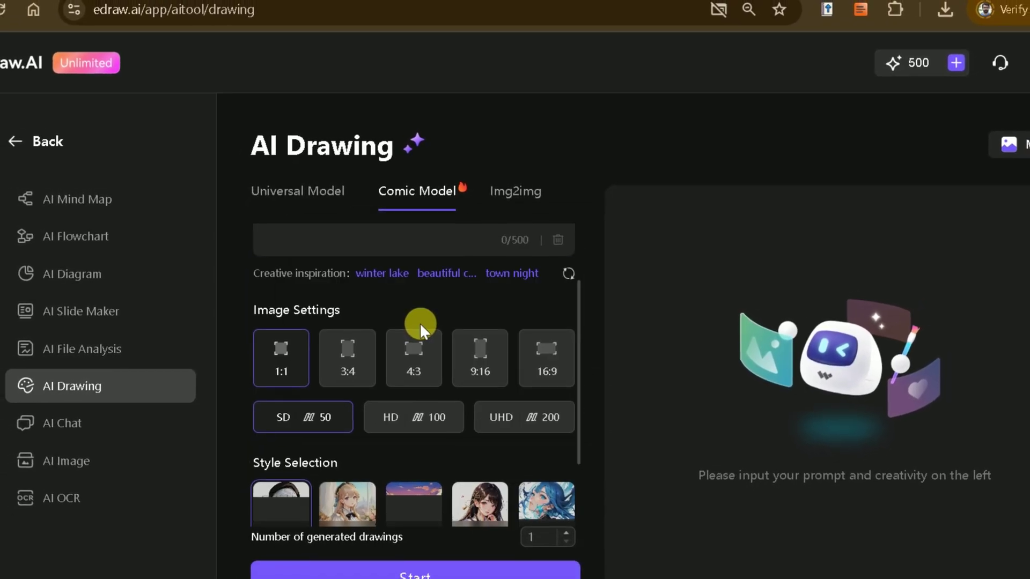
pyautogui.scroll(-2, 420, 328)
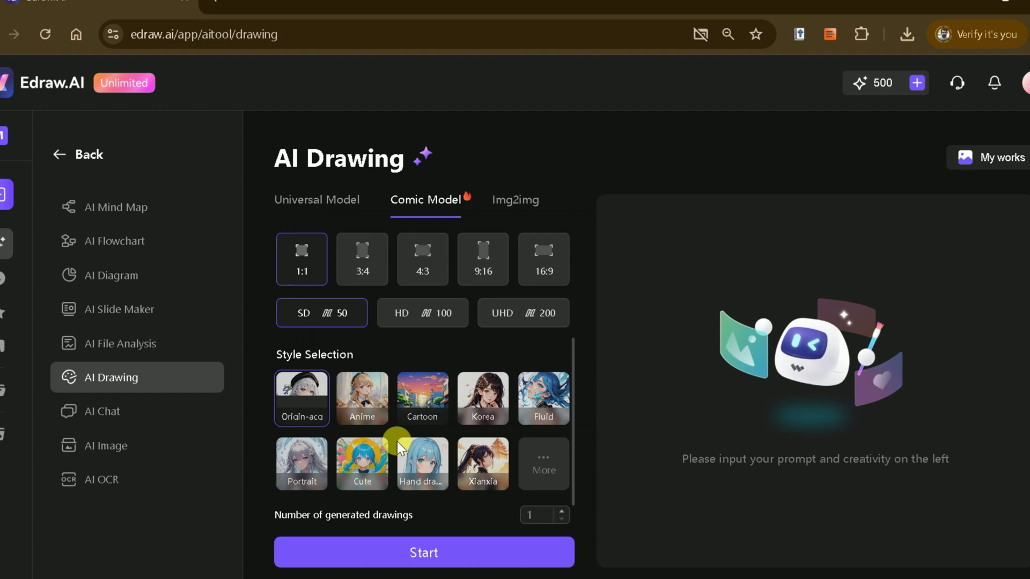
pyautogui.scroll(2, 432, 445)
pyautogui.scroll(2, 437, 443)
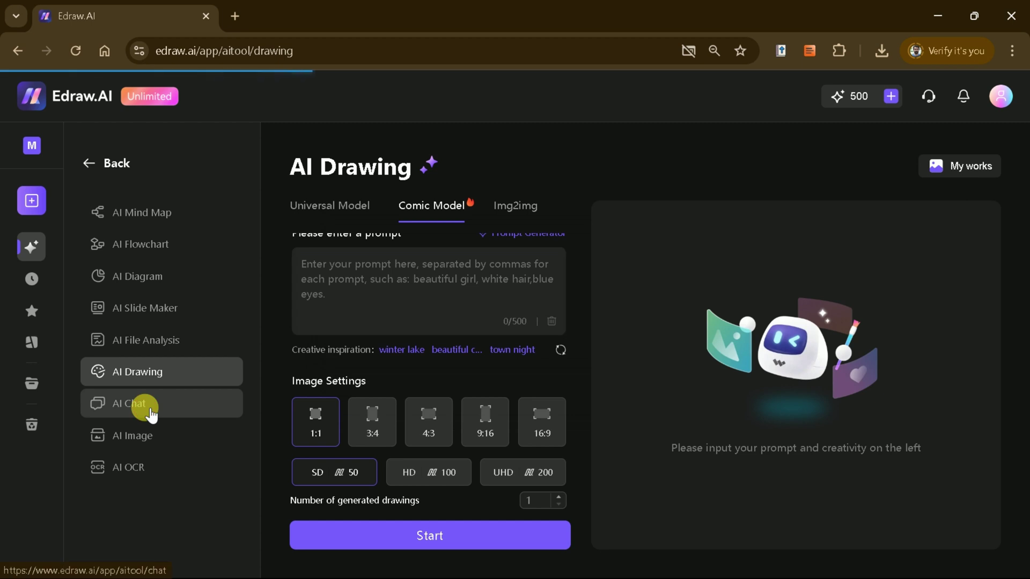
pyautogui.click(151, 413)
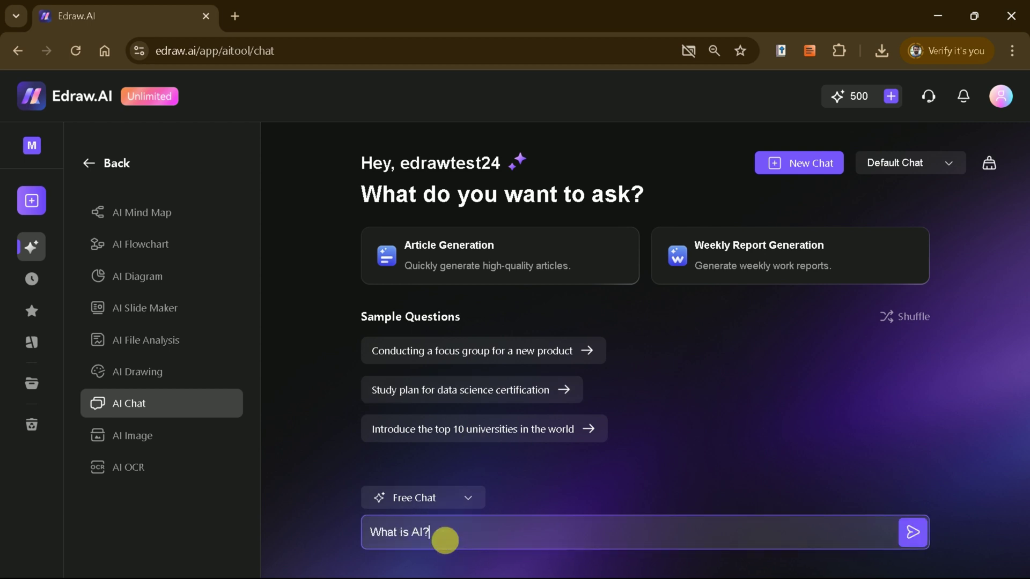
# Send 'What is AI?' and get an answer covering Narrow AI and General AI.
pyautogui.press('Return')
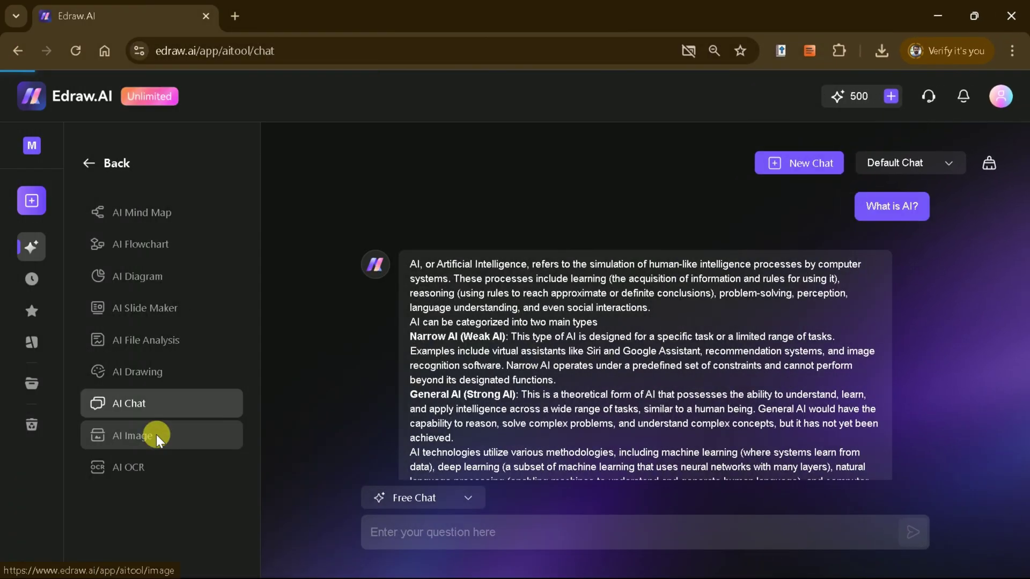
# Remove a photo's background with AI Image Smart Cutout and compare the cutout against the original.
pyautogui.click(161, 439)
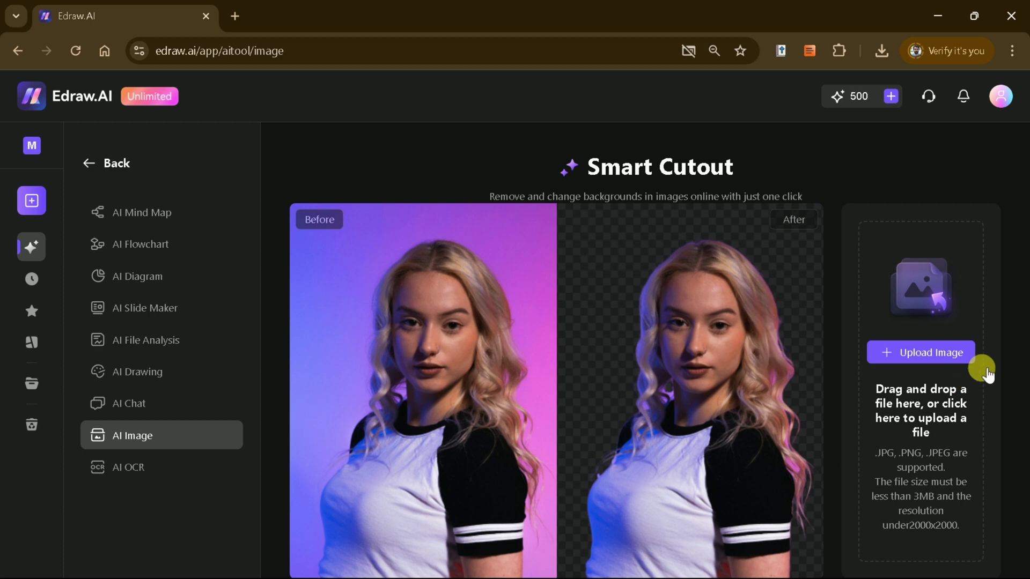
pyautogui.click(916, 358)
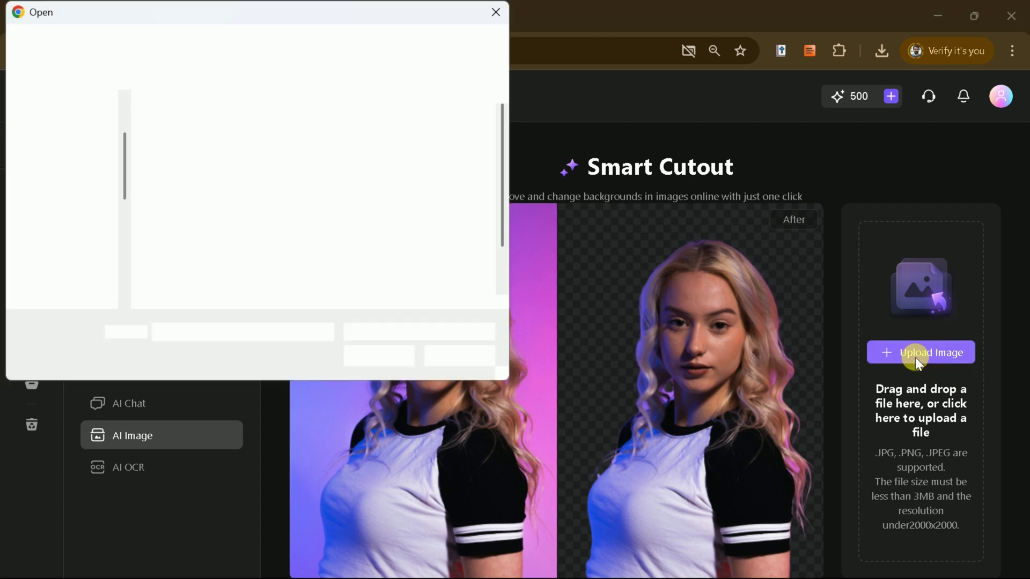
pyautogui.click(378, 197)
pyautogui.click(384, 360)
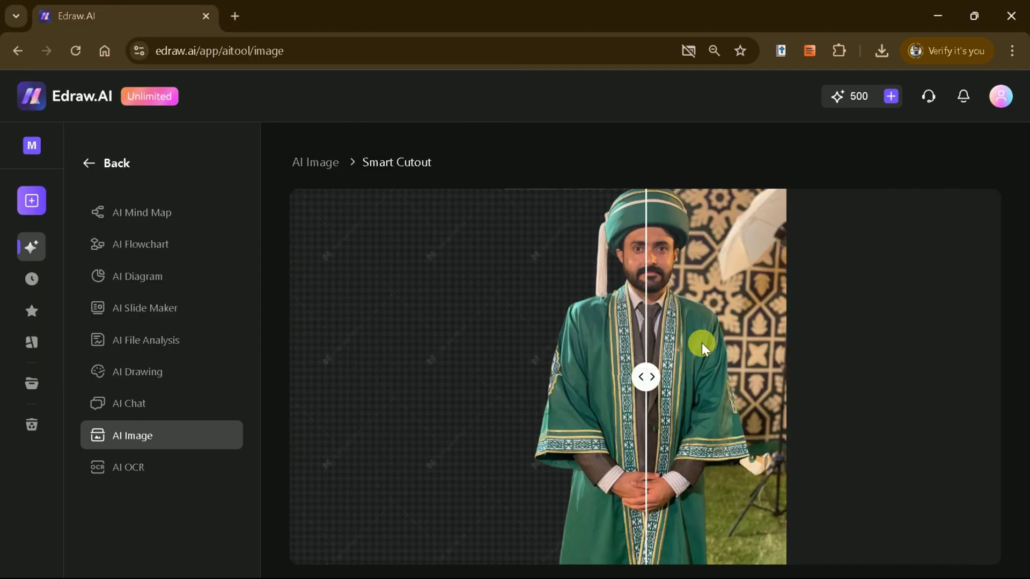
pyautogui.moveTo(651, 390); pyautogui.dragTo(685, 413)
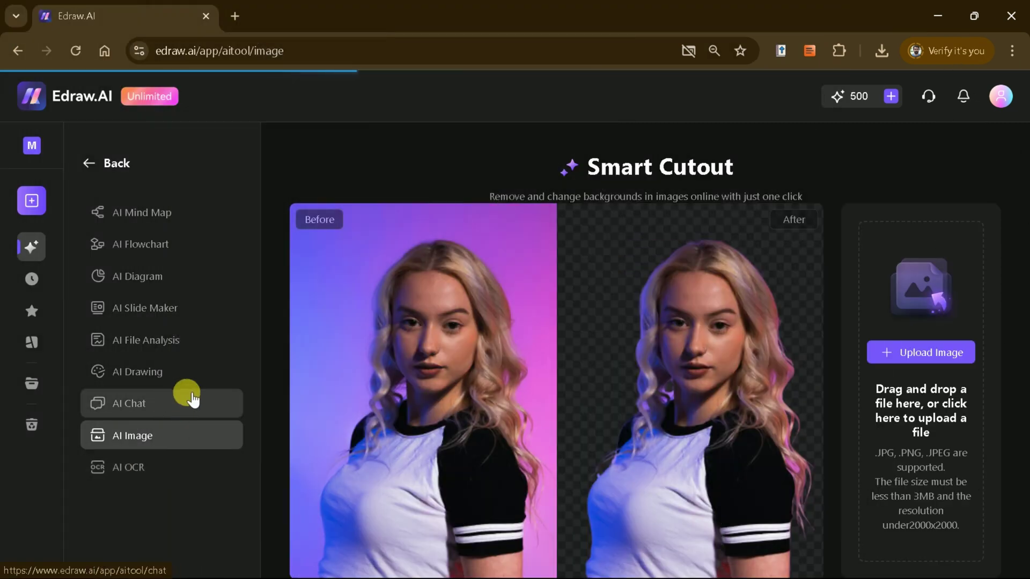
# Switch to the AI OCR image-to-text tool.
pyautogui.click(129, 467)
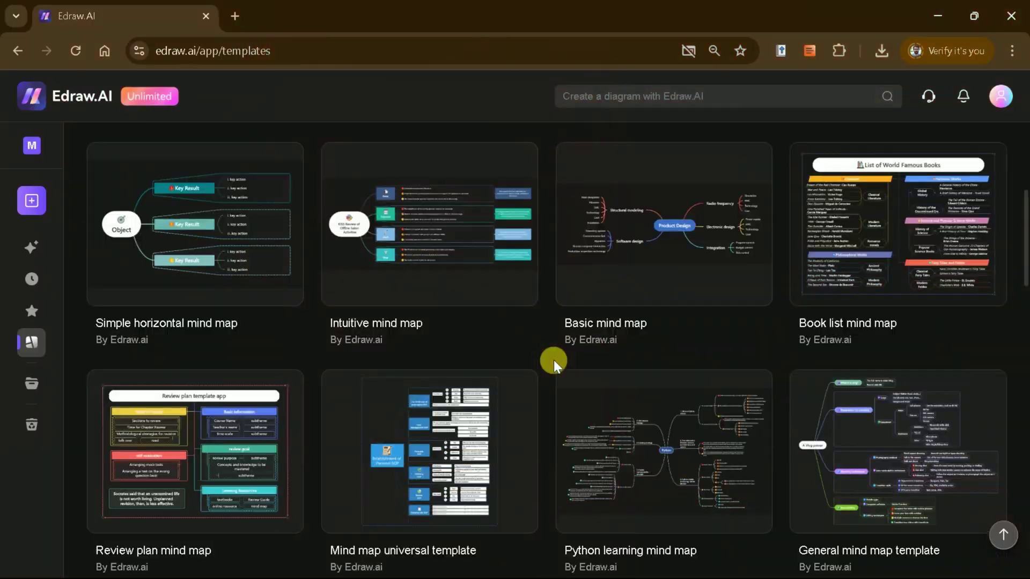
pyautogui.scroll(-5, 553, 359)
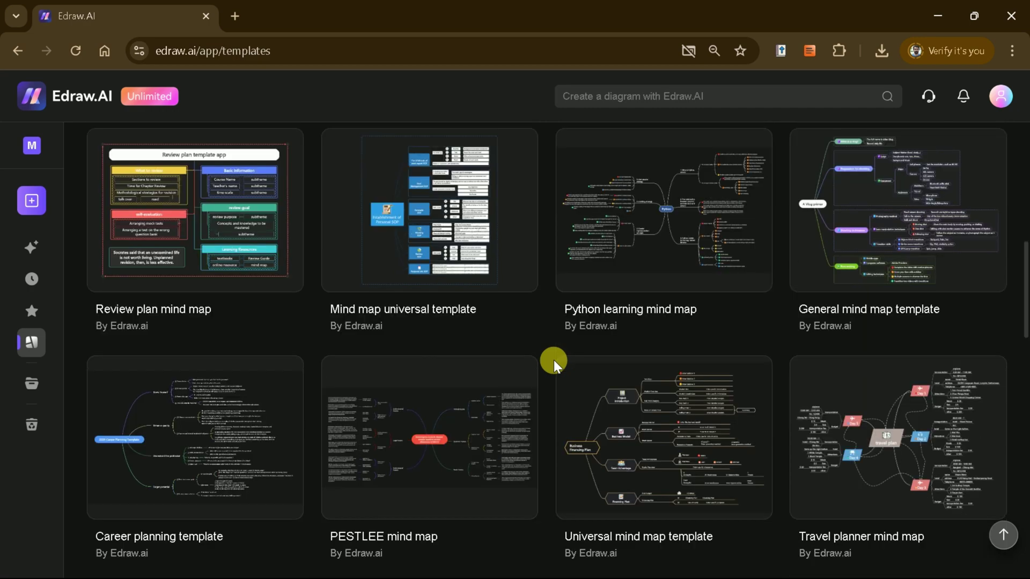
pyautogui.scroll(-8, 554, 360)
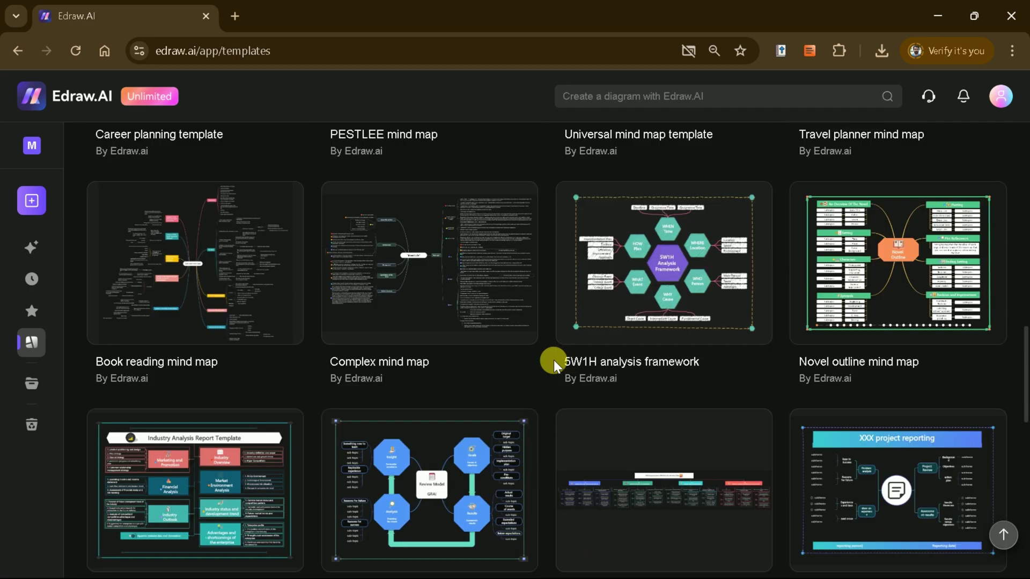
pyautogui.scroll(-2, 553, 361)
pyautogui.scroll(-2, 553, 360)
pyautogui.scroll(6, 554, 361)
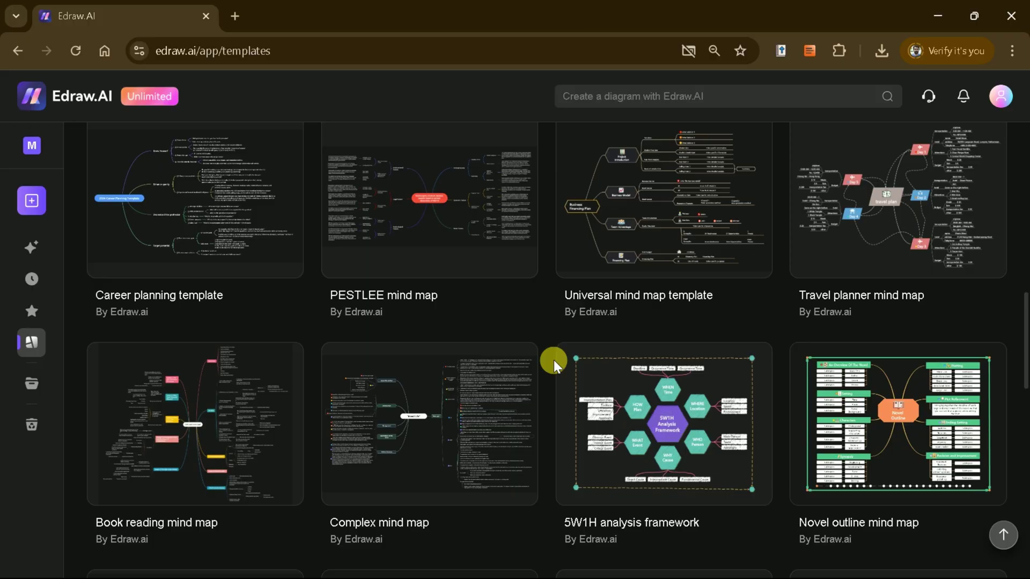